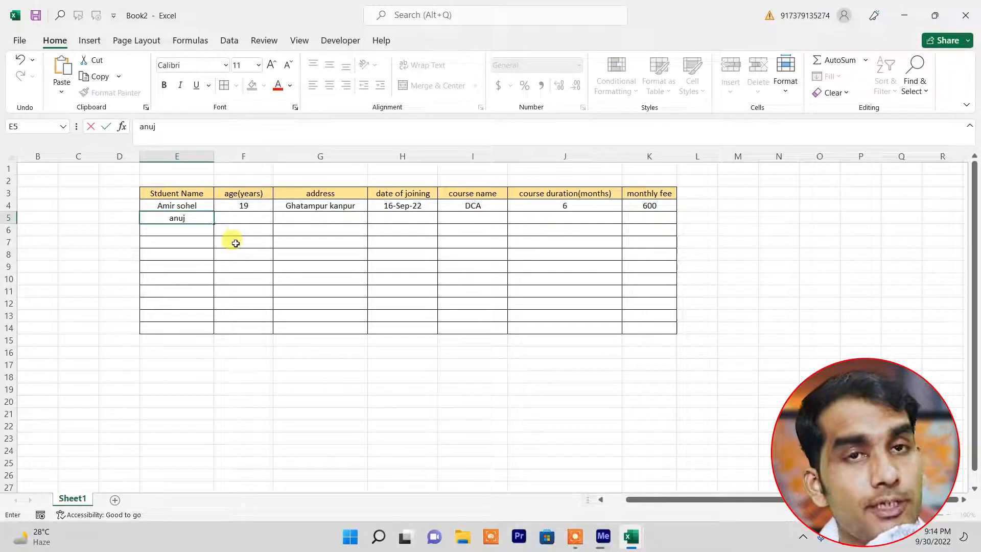
- Enter the first names of two more students in cells E5 and E6 of the student name column
{"action": "key", "text": "Return"}
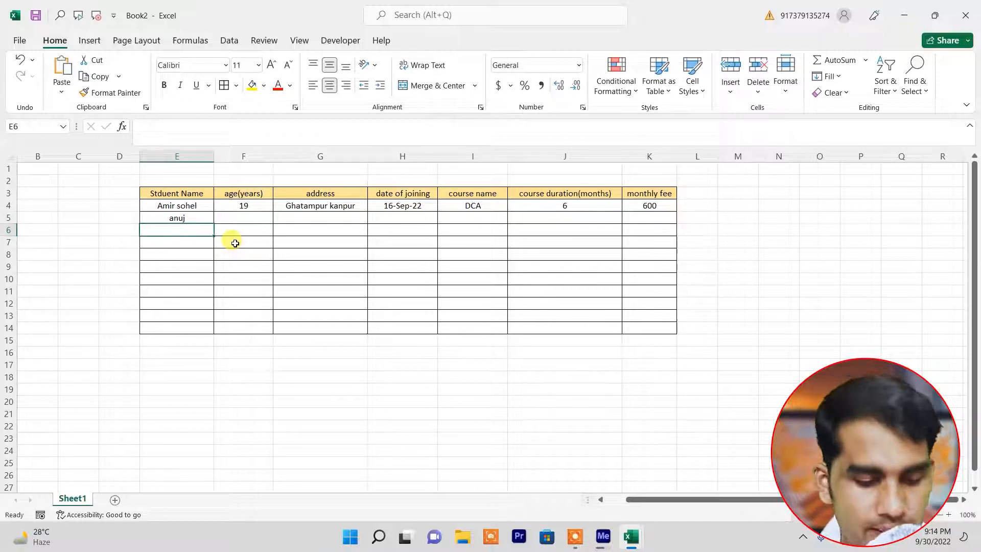
{"action": "type", "text": "ami;t"}
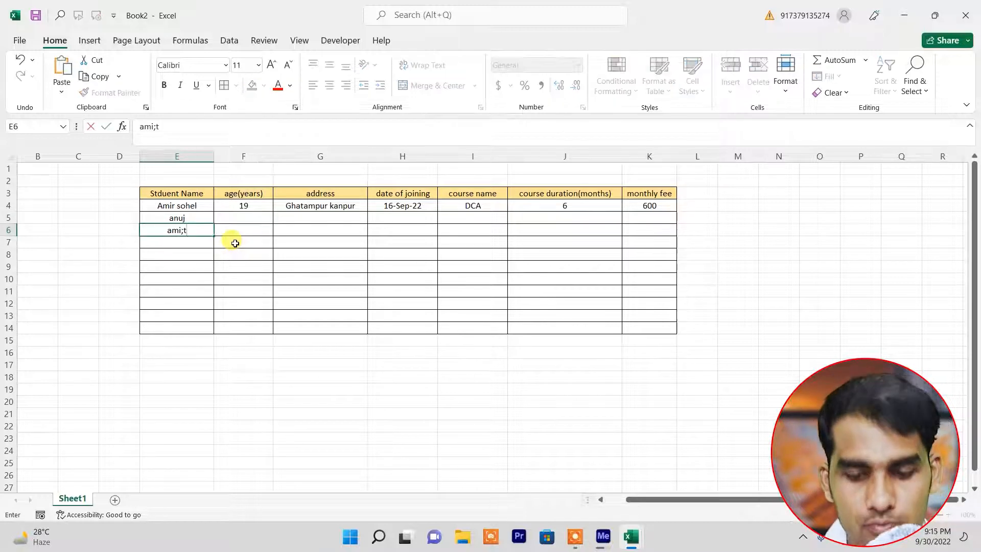
{"action": "key", "text": "BackSpace"}
{"action": "key", "text": "BackSpace"}
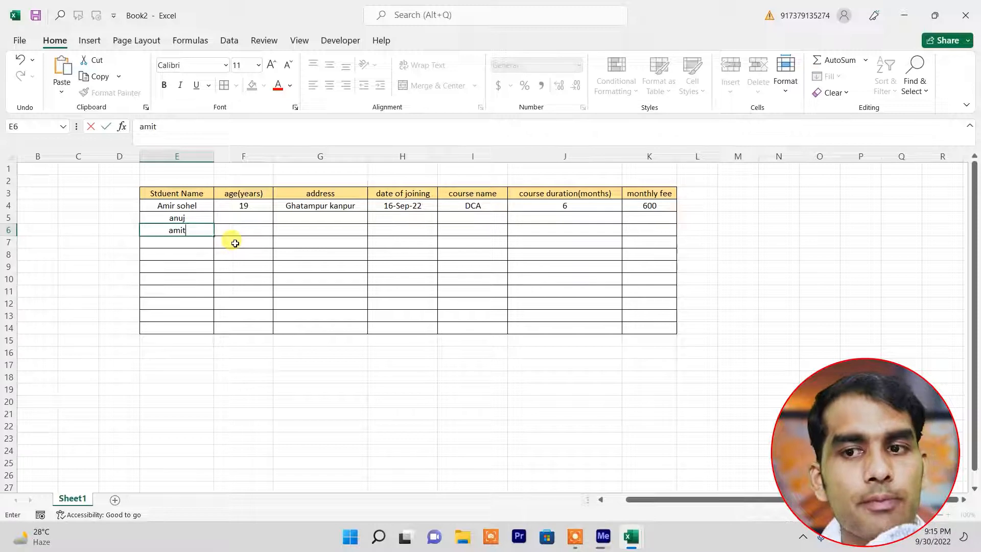
{"action": "key", "text": "Return"}
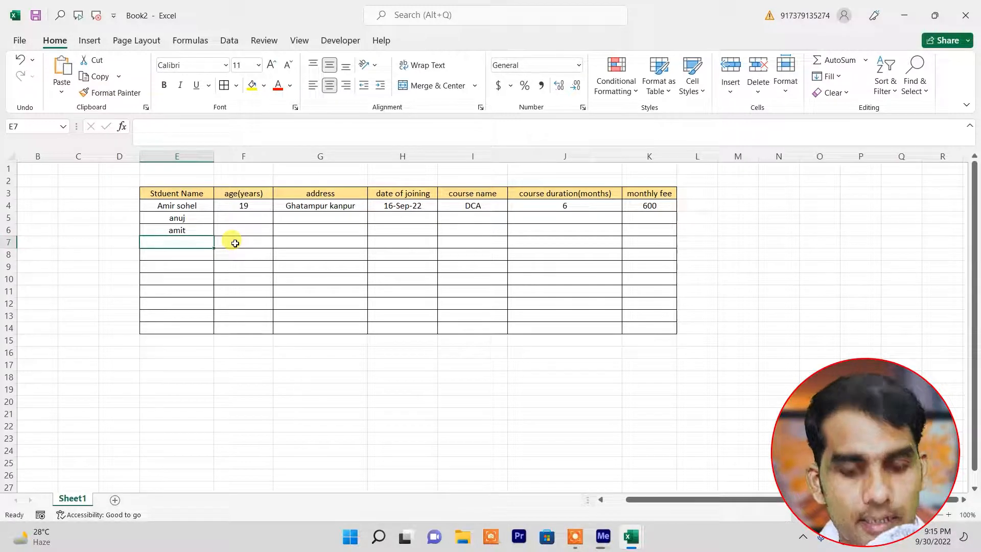
- Try to enter the overlong text "sdfhsfsakasdf" as a student name in cell E7 and discard the entry
{"action": "type", "text": "sdfhsfsakasdf"}
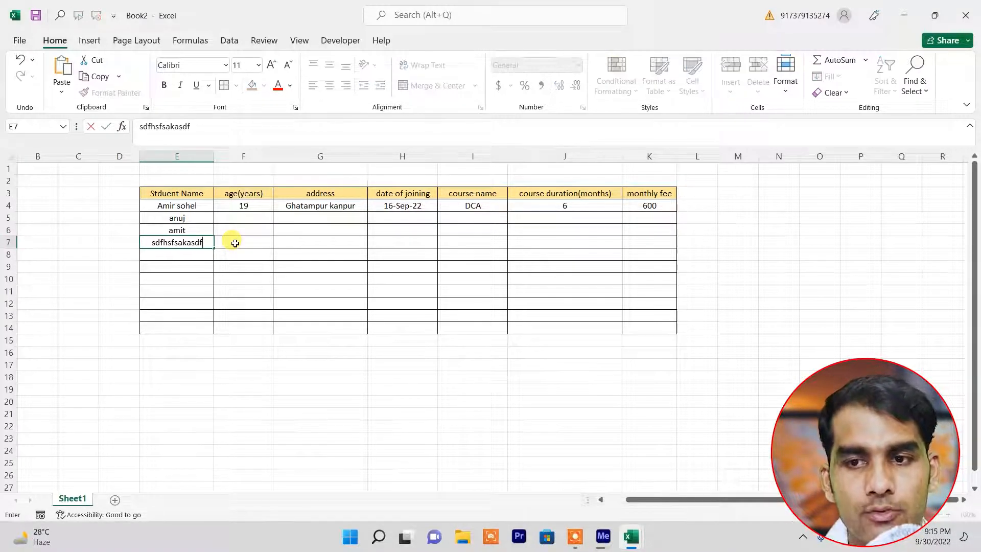
{"action": "key", "text": "Return"}
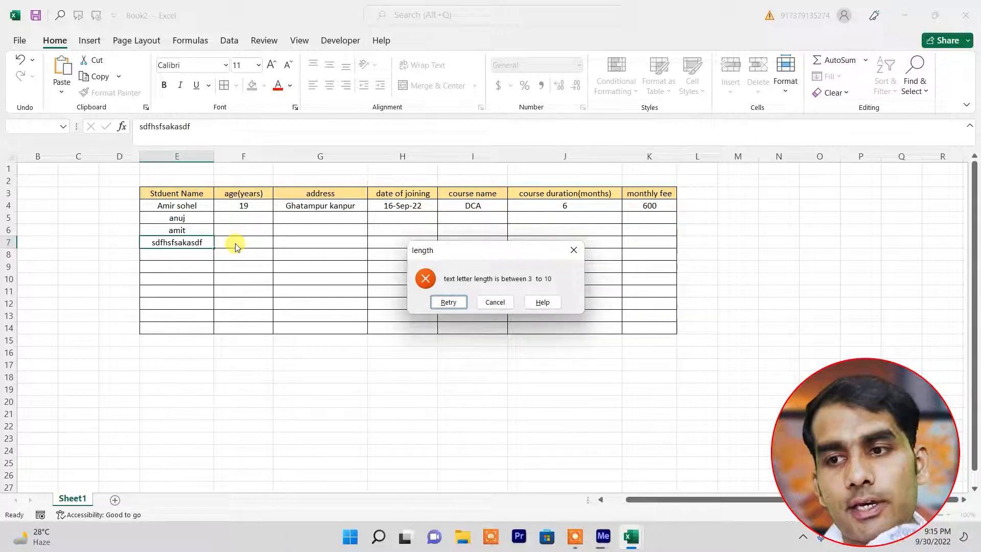
{"action": "left_click", "coordinate": [495, 302]}
- Try to enter an age of 15 in cell F5 and discard the entry
{"action": "left_click", "coordinate": [242, 289]}
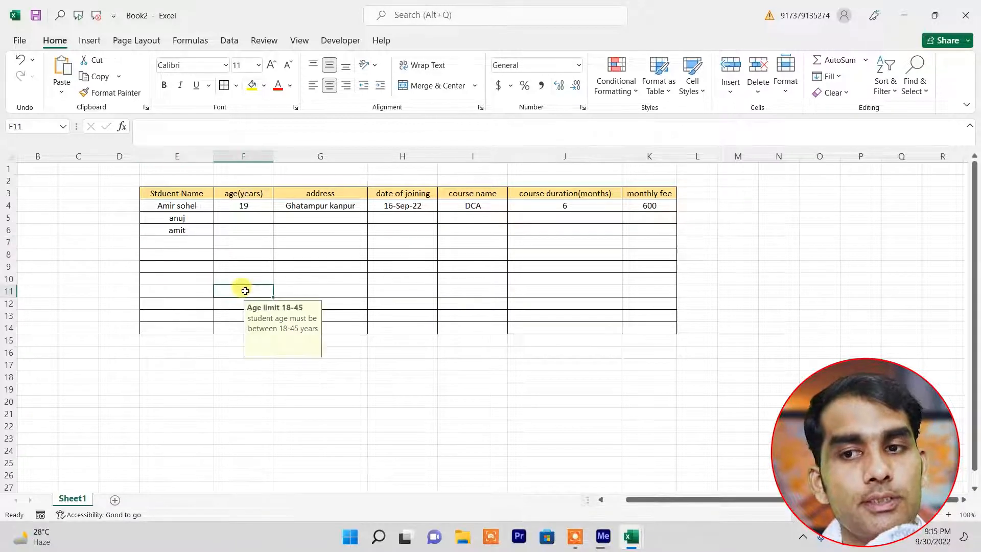
{"action": "left_click", "coordinate": [247, 219]}
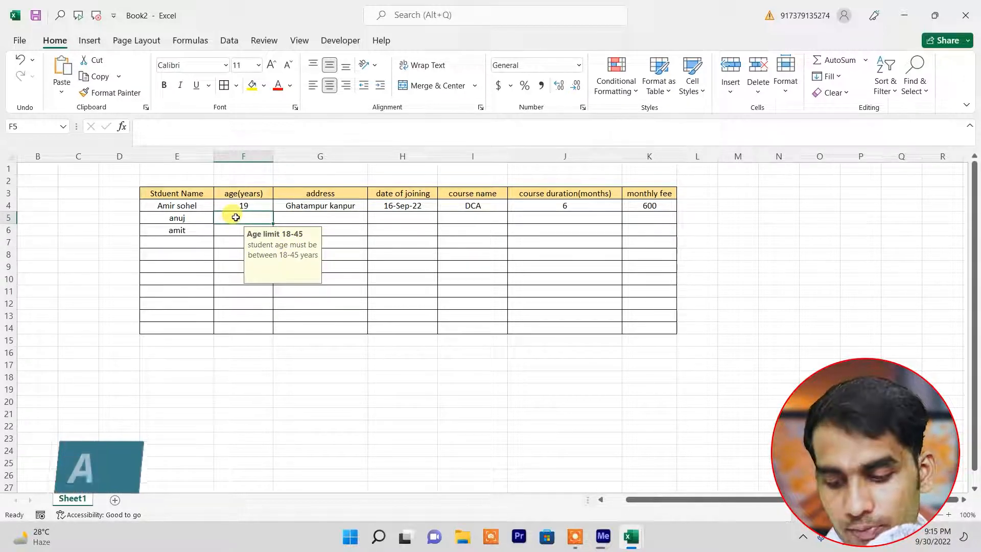
{"action": "type", "text": "15"}
{"action": "key", "text": "Return"}
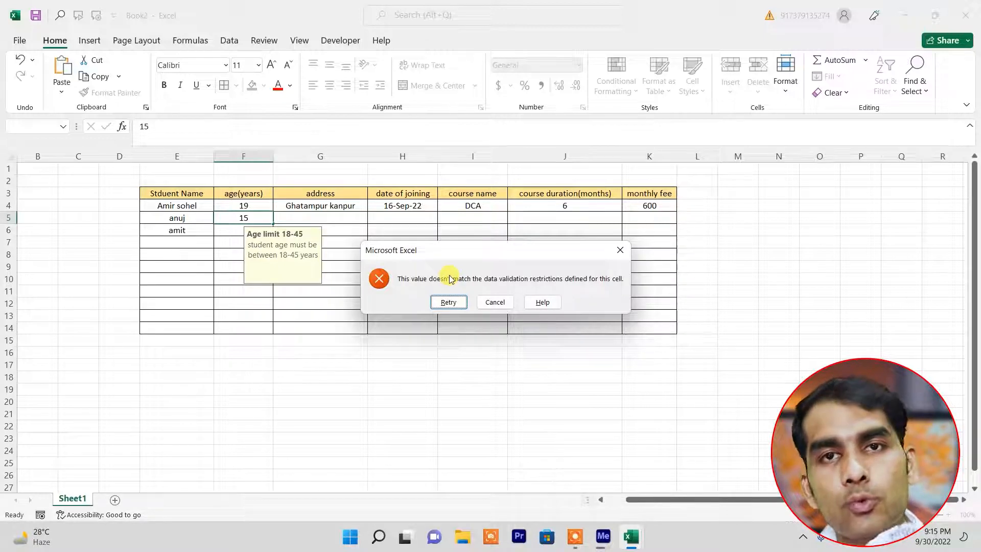
{"action": "left_click", "coordinate": [492, 303]}
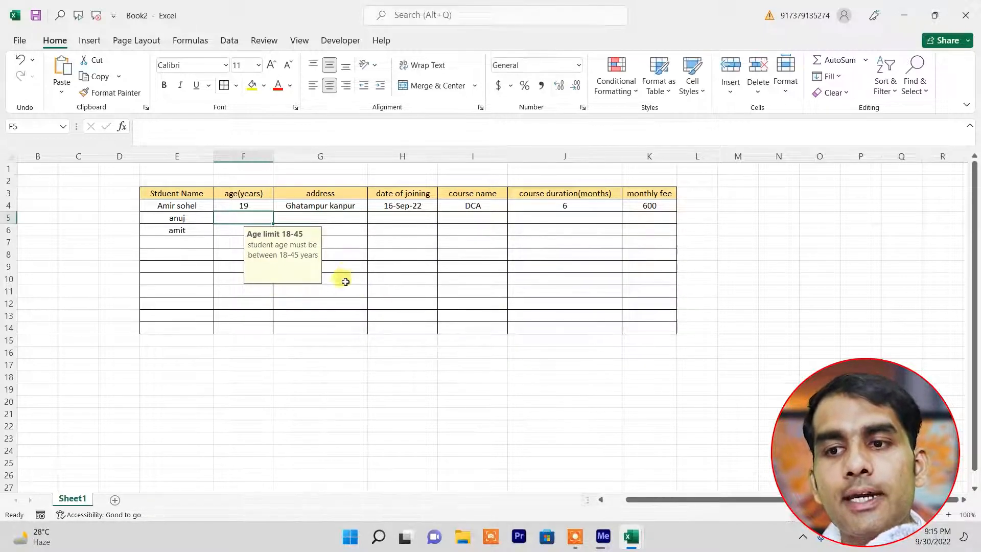
- View the address column's input message, and try to enter 5dec22 as the date of joining in cell H5, discarding the entry
{"action": "key", "text": "Right"}
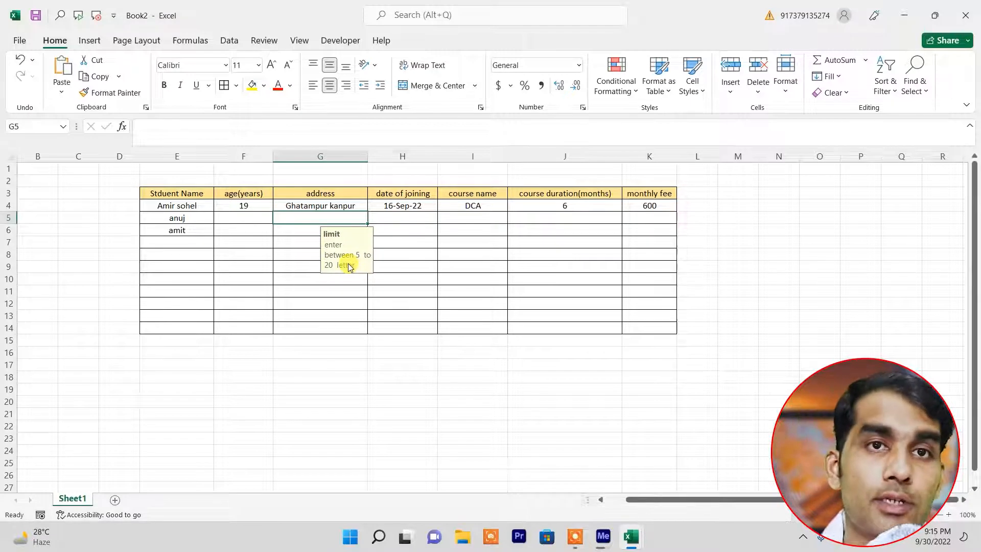
{"action": "left_click", "coordinate": [346, 291]}
{"action": "left_click", "coordinate": [391, 218]}
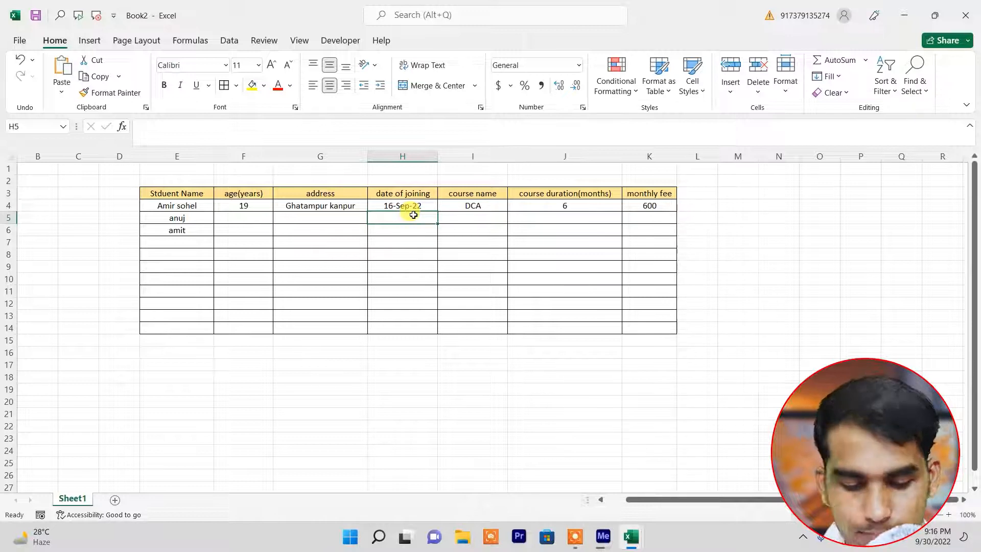
{"action": "type", "text": "5dec22"}
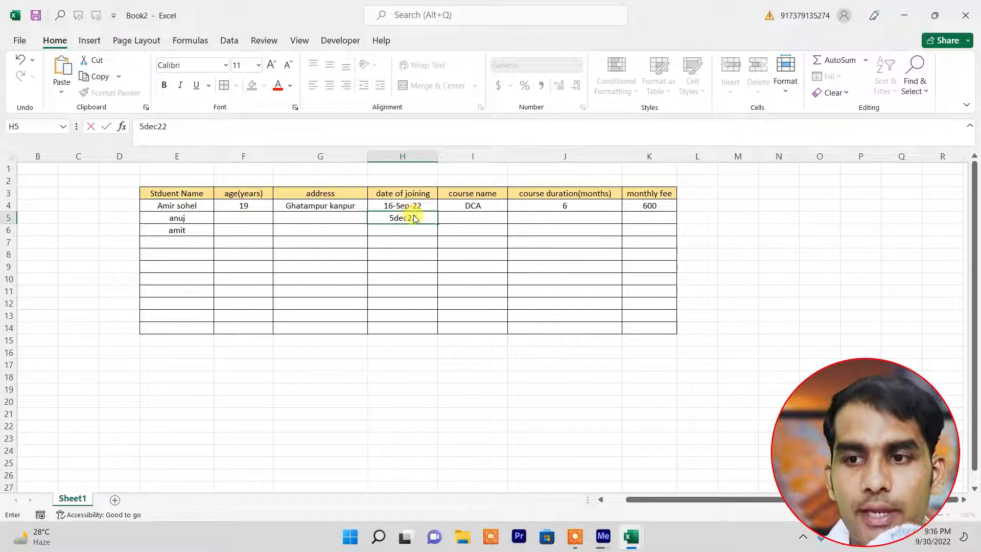
{"action": "key", "text": "Return"}
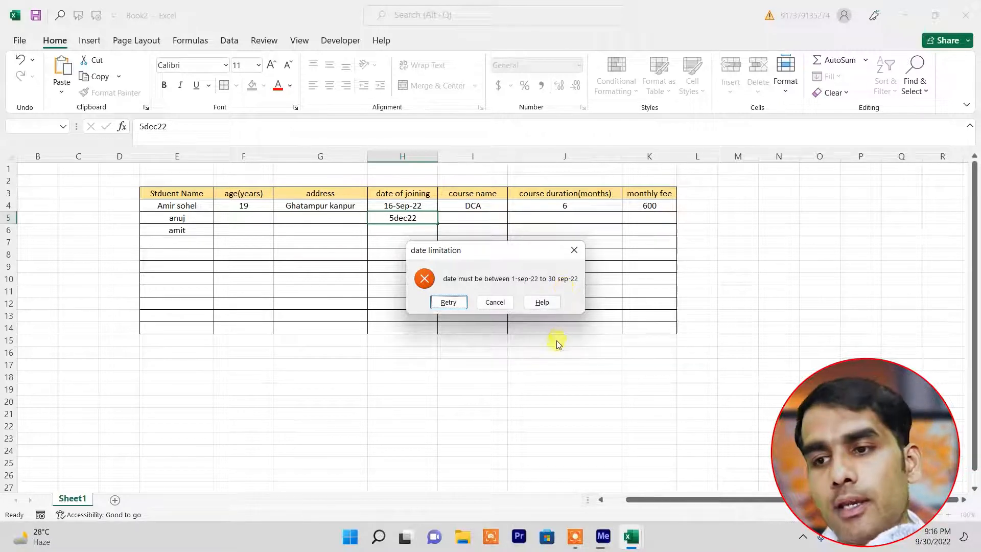
{"action": "key", "text": "Escape"}
- Try to enter "dtp" as the course name in cell I5 and discard the entry
{"action": "left_click", "coordinate": [476, 219]}
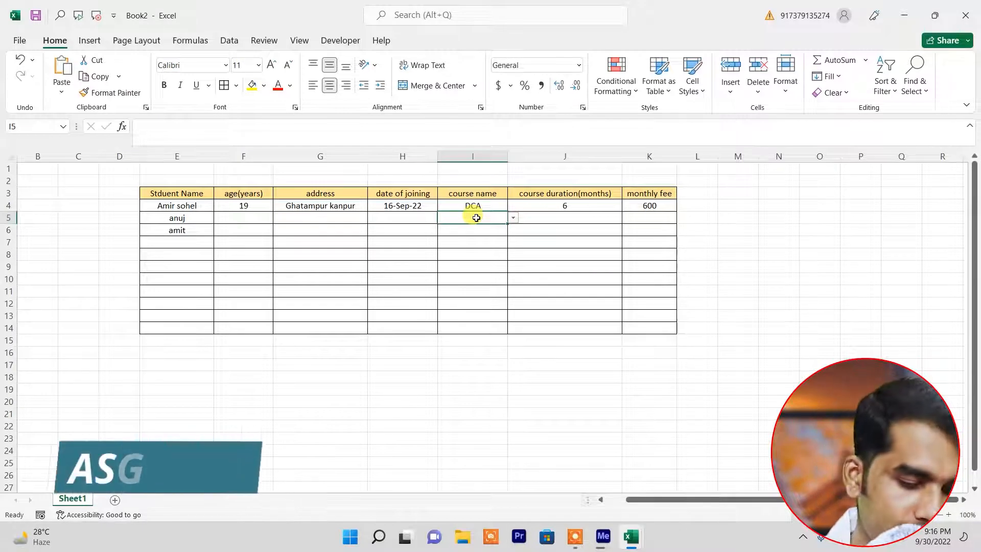
{"action": "type", "text": "dtp"}
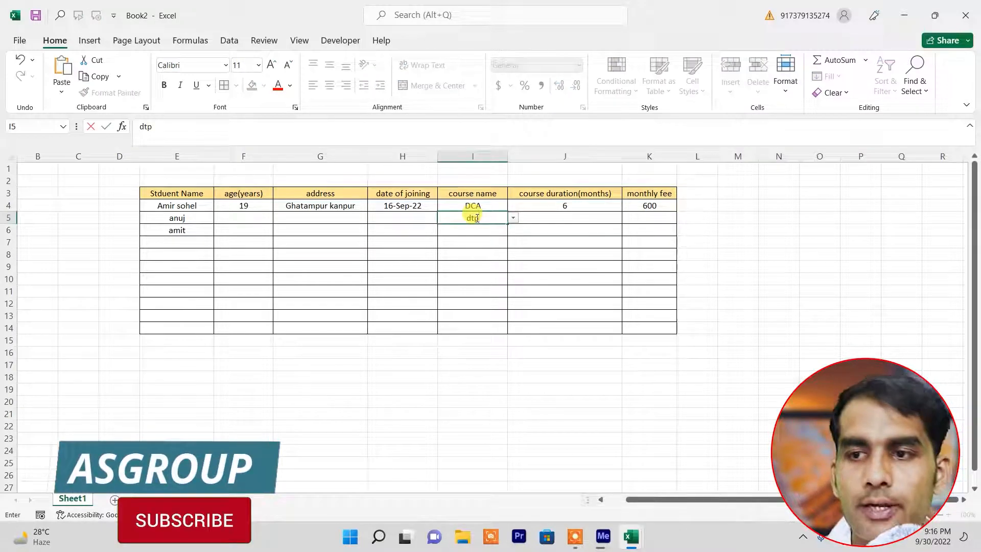
{"action": "key", "text": "Return"}
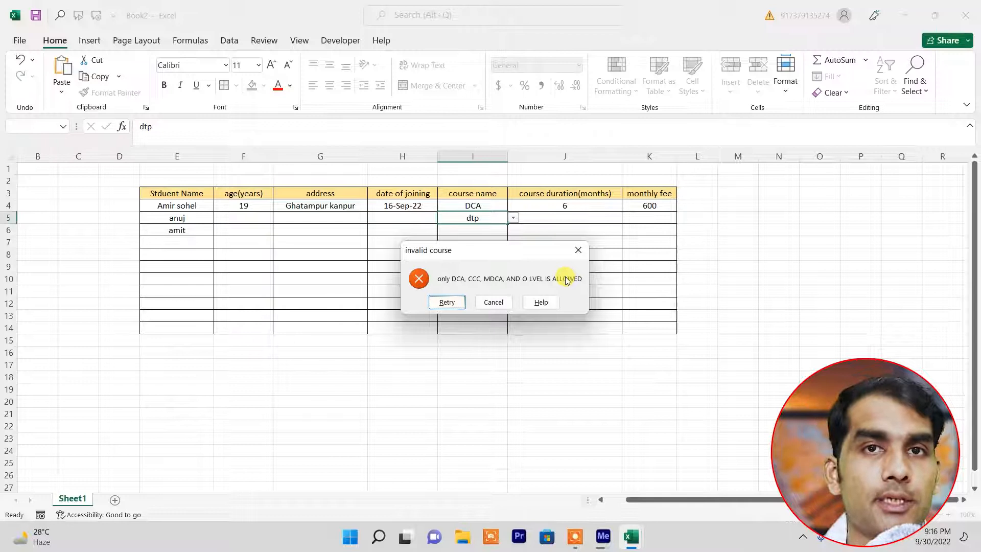
{"action": "left_click", "coordinate": [485, 303]}
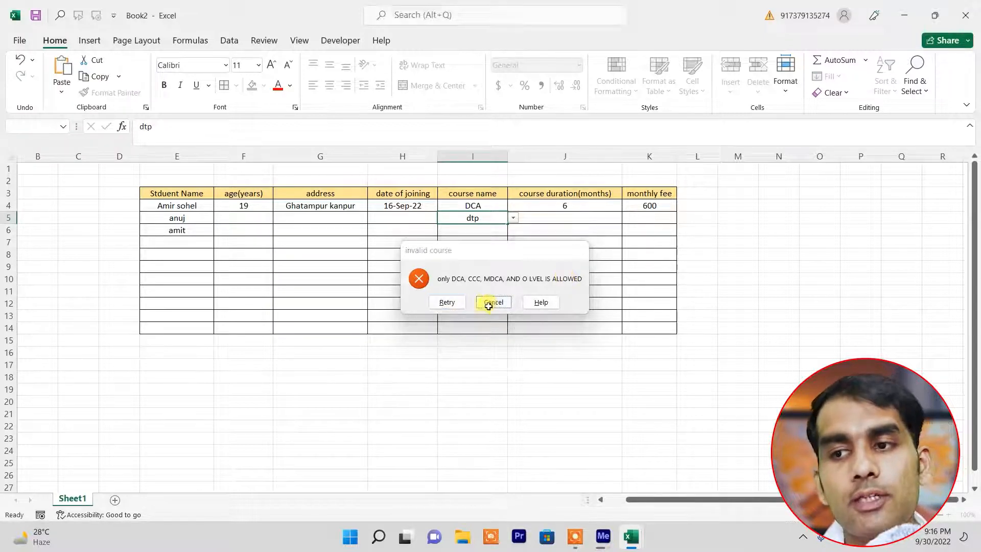
- Try to enter a course duration of 3 months in cell J5 and discard the entry
{"action": "left_click", "coordinate": [561, 321]}
{"action": "left_click", "coordinate": [566, 216]}
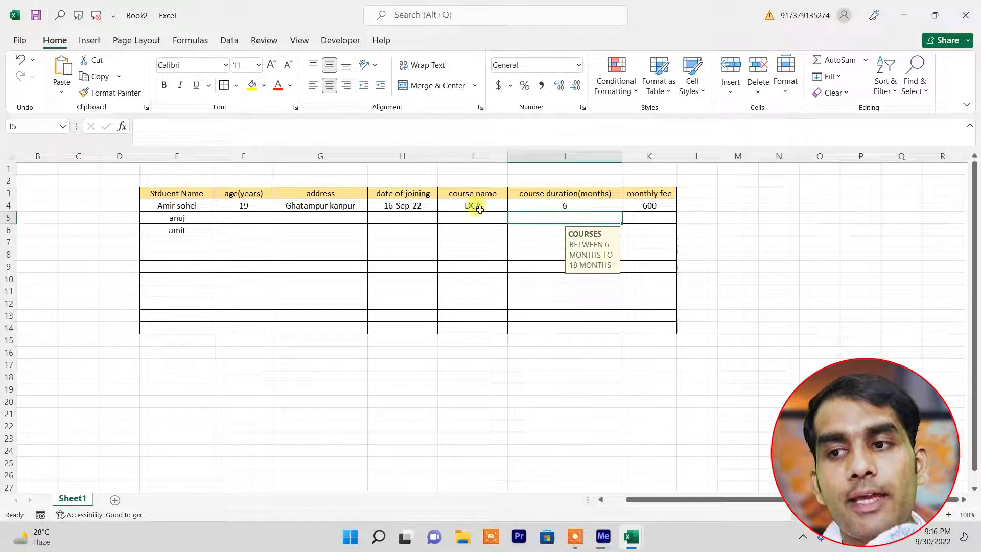
{"action": "type", "text": "3"}
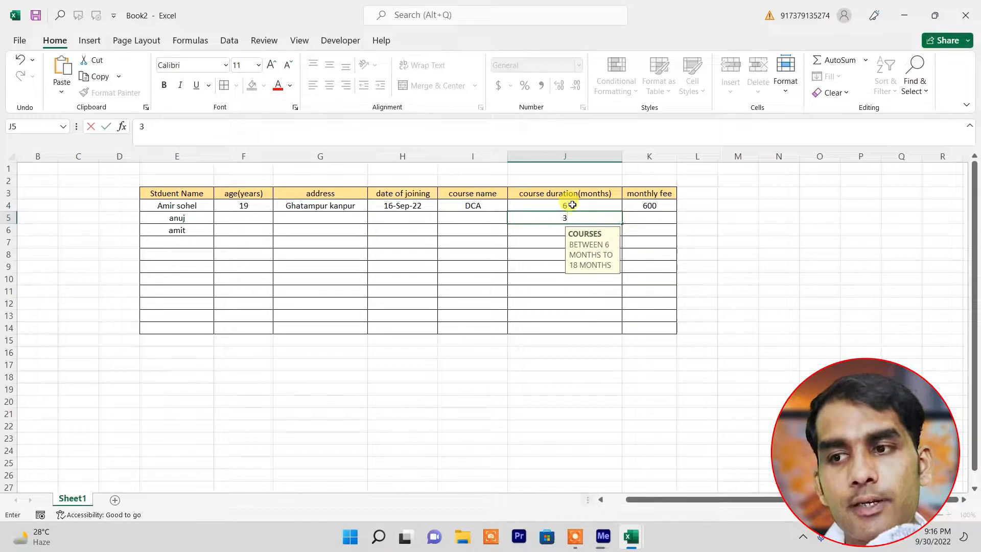
{"action": "key", "text": "Return"}
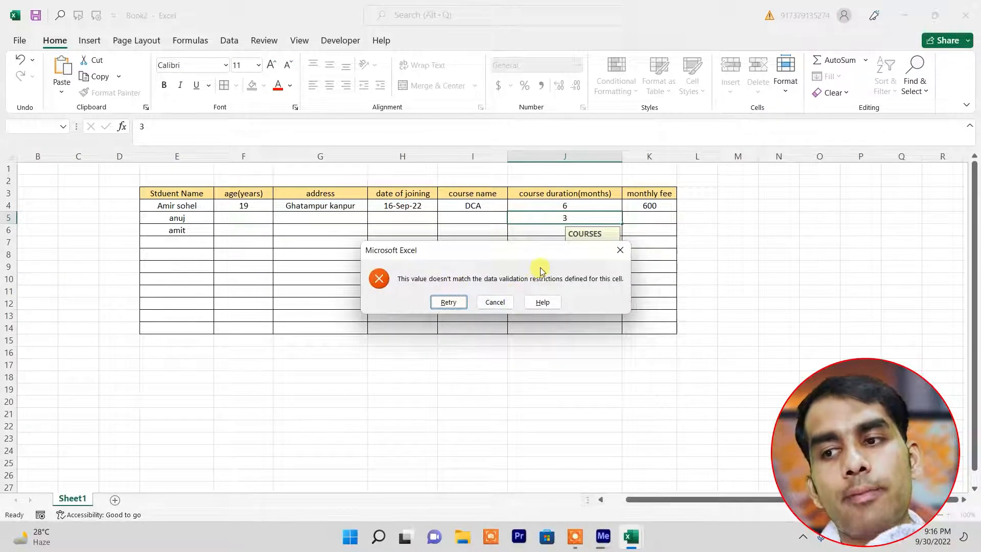
{"action": "left_click", "coordinate": [495, 302]}
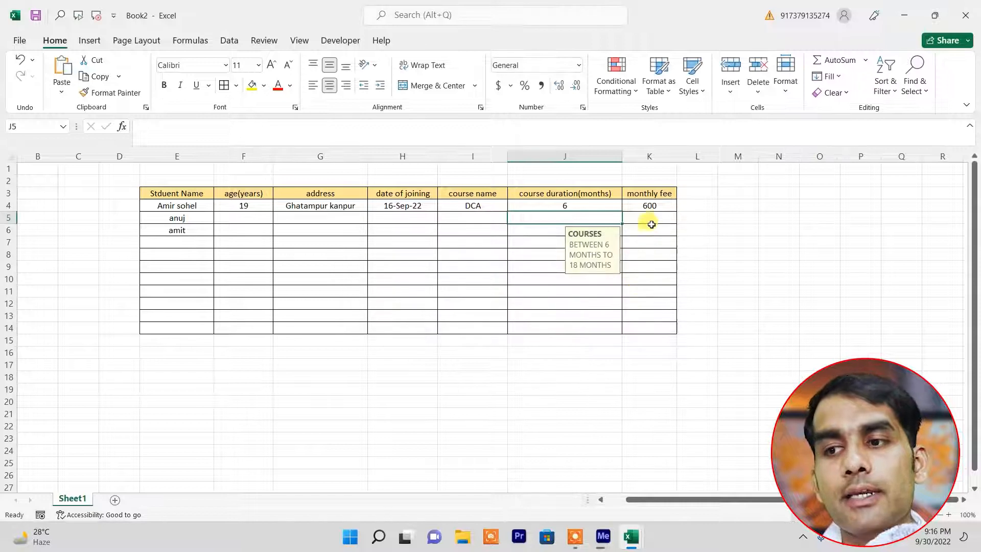
- View the input messages attached to the monthly fee and address cells
{"action": "left_click_drag", "start_coordinate": [650, 221], "coordinate": [647, 228]}
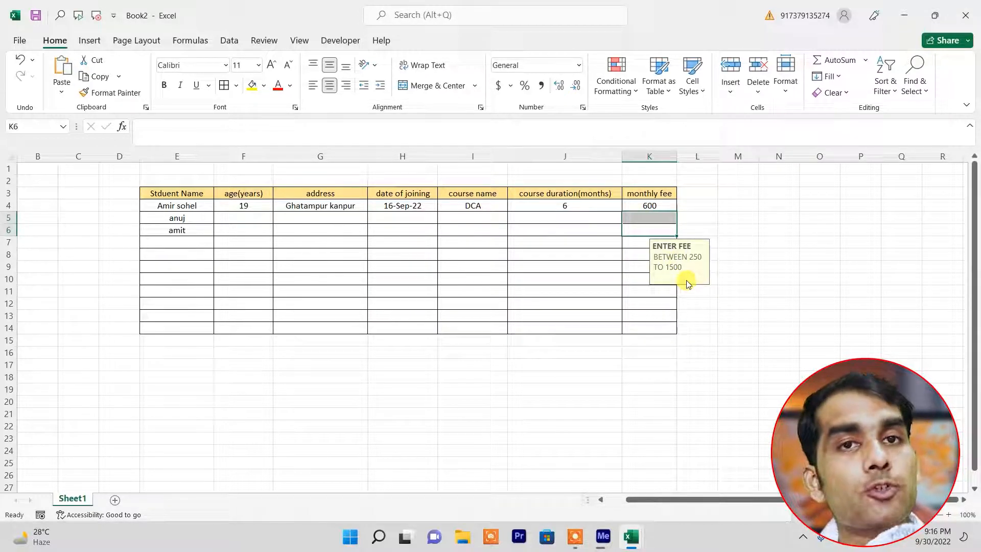
{"action": "left_click", "coordinate": [649, 302]}
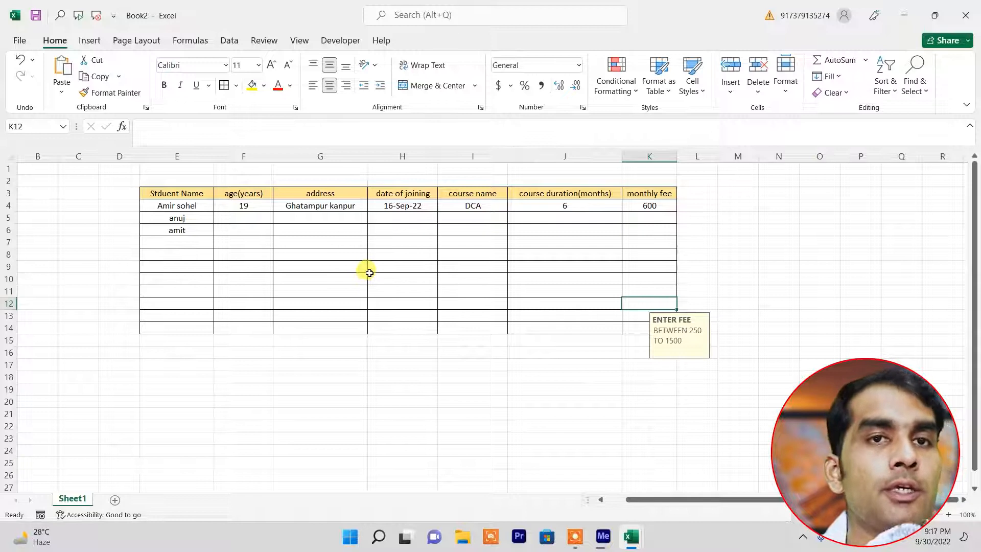
{"action": "left_click", "coordinate": [302, 265]}
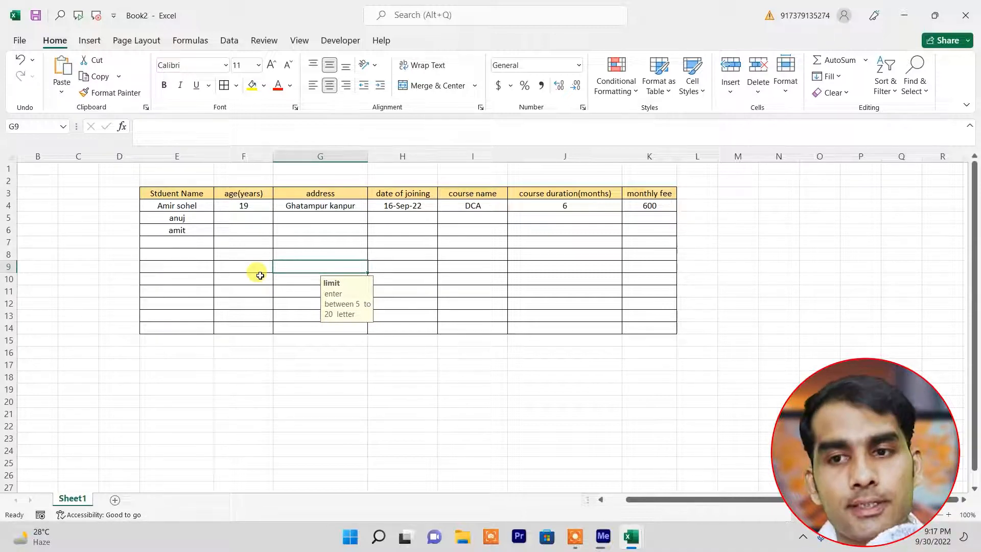
- Clear all data validation settings from the student name cells E4:E14
{"action": "left_click", "coordinate": [188, 207]}
{"action": "left_click_drag", "start_coordinate": [188, 207], "coordinate": [193, 325]}
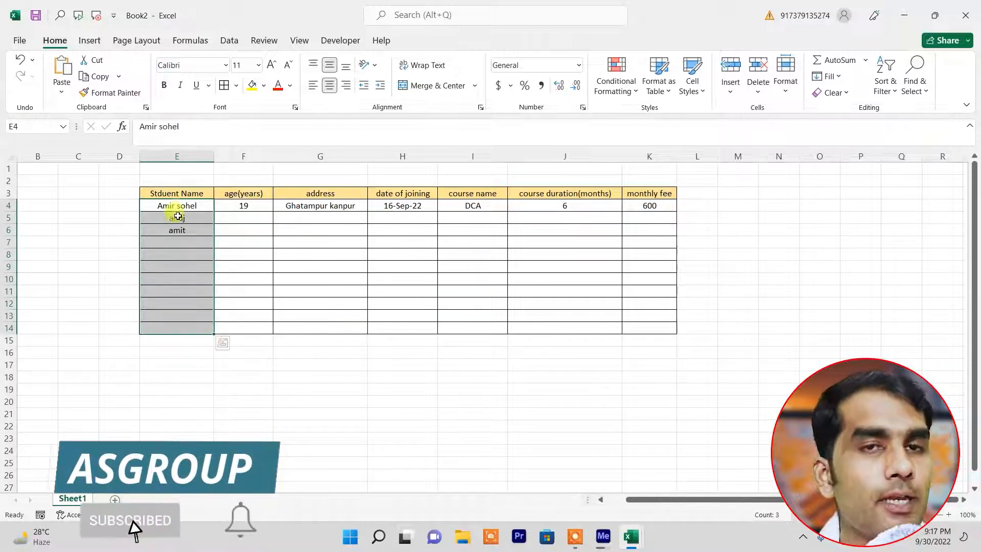
{"action": "left_click", "coordinate": [239, 43]}
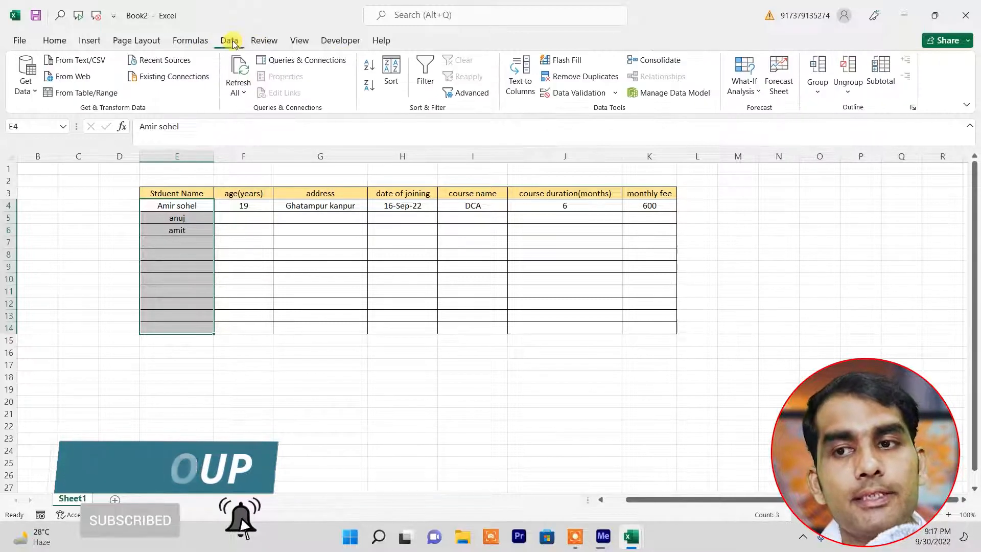
{"action": "left_click", "coordinate": [617, 95]}
{"action": "left_click", "coordinate": [588, 110]}
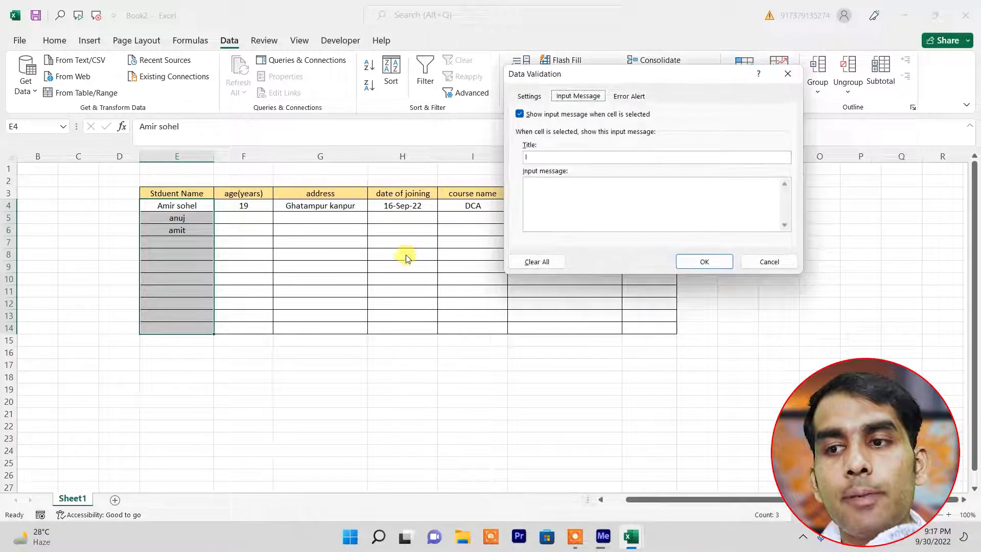
{"action": "left_click", "coordinate": [529, 96]}
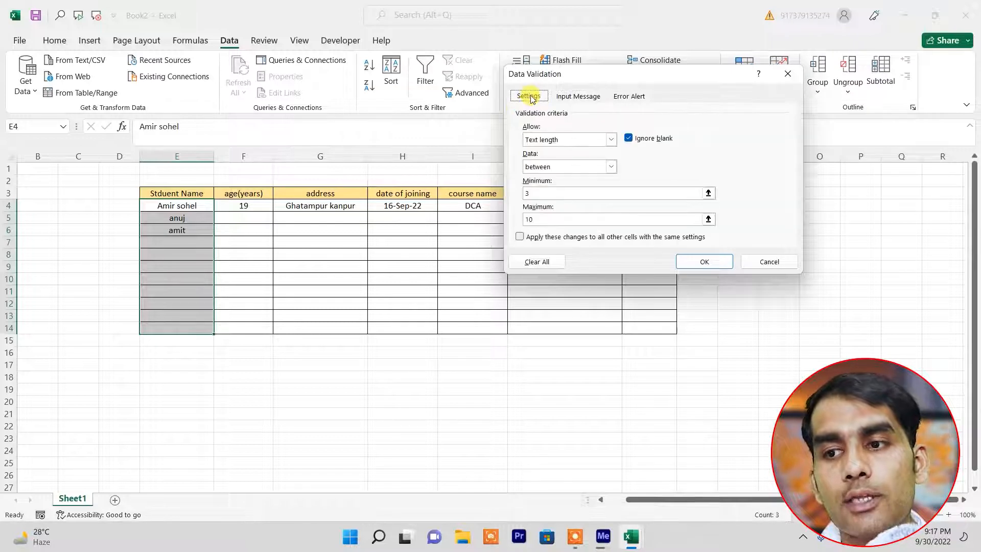
{"action": "left_click", "coordinate": [546, 261]}
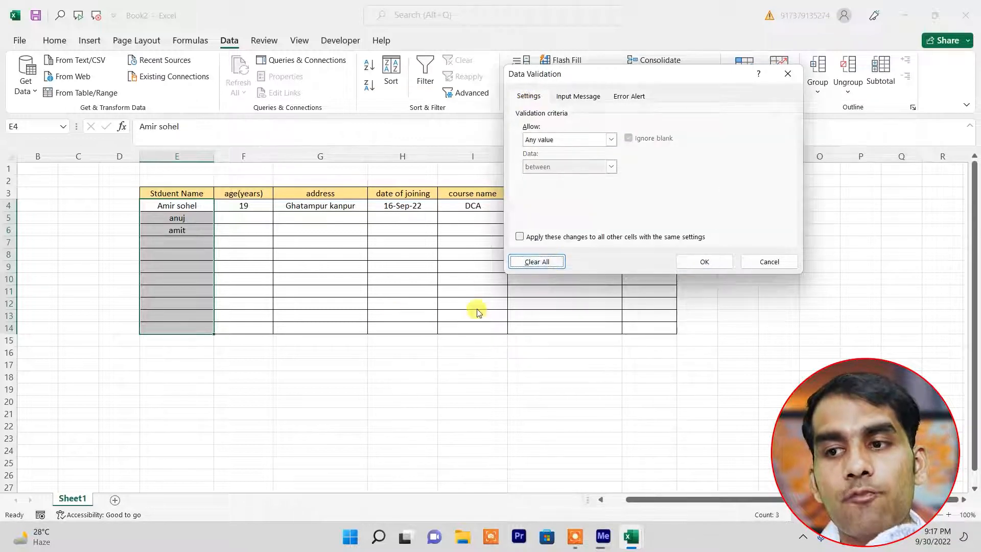
{"action": "left_click", "coordinate": [697, 261]}
{"action": "left_click", "coordinate": [352, 331]}
- Clear all data validation settings from the table's data cells E4:K14
{"action": "left_click_drag", "start_coordinate": [184, 205], "coordinate": [185, 331]}
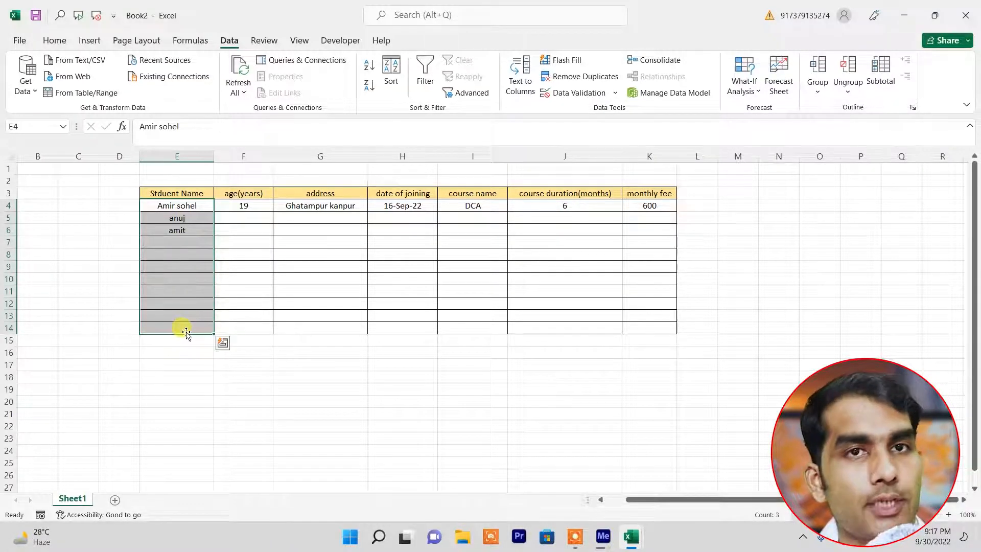
{"action": "left_click_drag", "start_coordinate": [172, 206], "coordinate": [177, 219]}
{"action": "left_click_drag", "start_coordinate": [403, 246], "coordinate": [639, 328]}
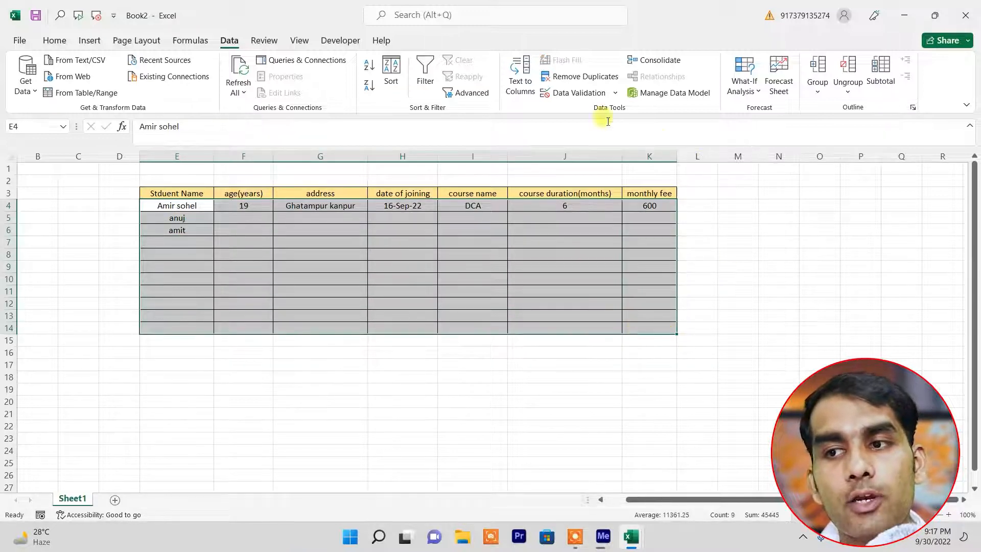
{"action": "left_click", "coordinate": [616, 93]}
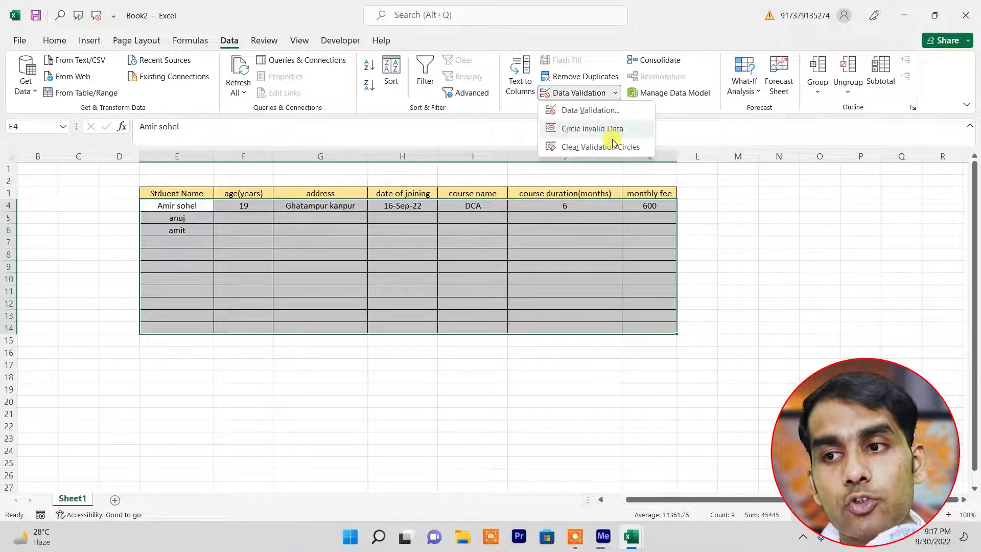
{"action": "left_click", "coordinate": [584, 110]}
{"action": "left_click", "coordinate": [468, 304]}
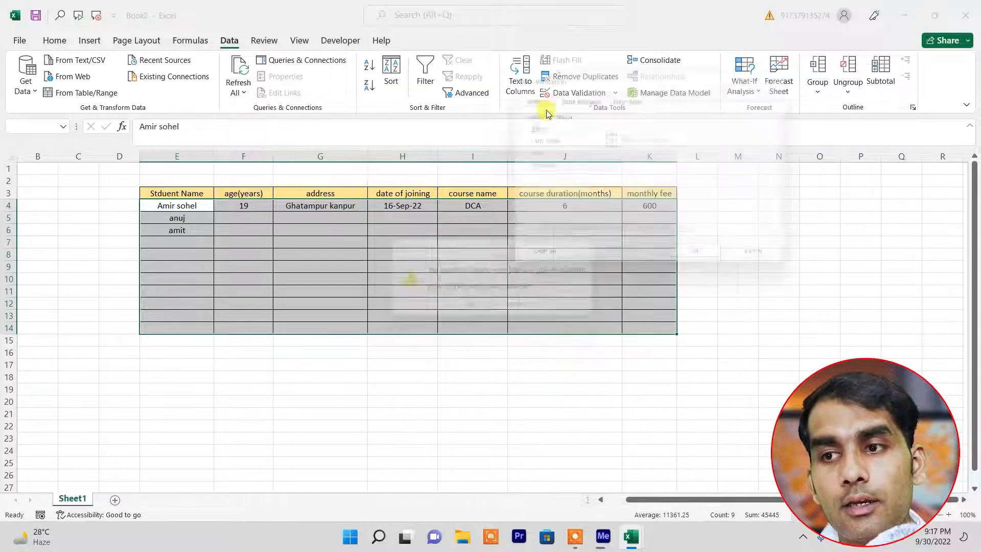
{"action": "left_click", "coordinate": [532, 262]}
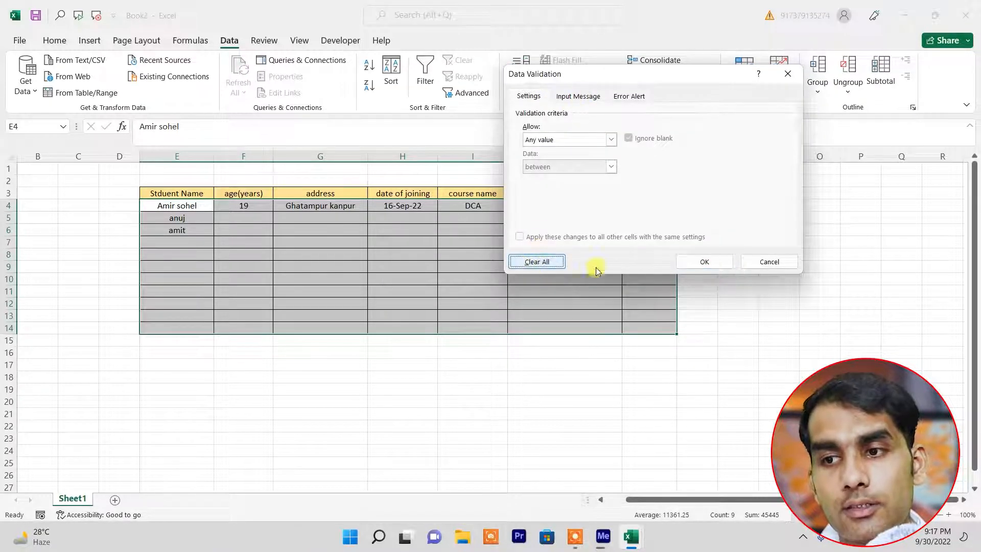
{"action": "left_click", "coordinate": [711, 262]}
{"action": "left_click", "coordinate": [416, 317]}
{"action": "left_click", "coordinate": [302, 218]}
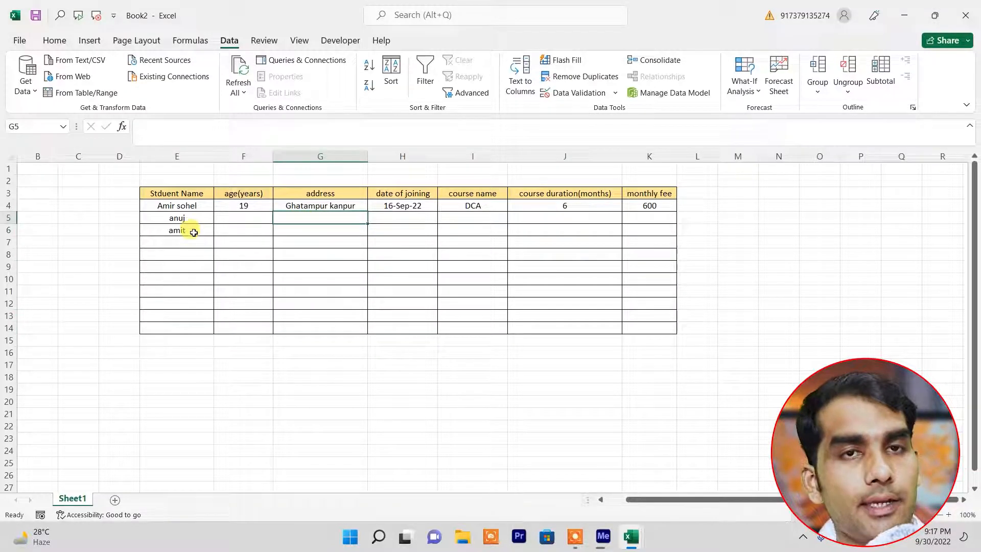
- Start a data validation rule for the student name cells E4:E14 that allows values by text length
{"action": "left_click_drag", "start_coordinate": [174, 204], "coordinate": [167, 330]}
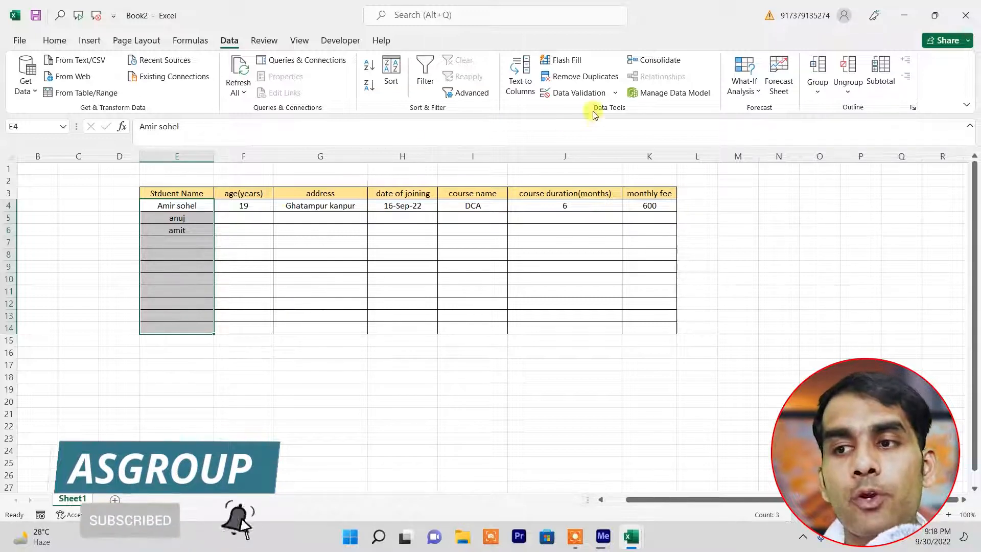
{"action": "left_click", "coordinate": [616, 93]}
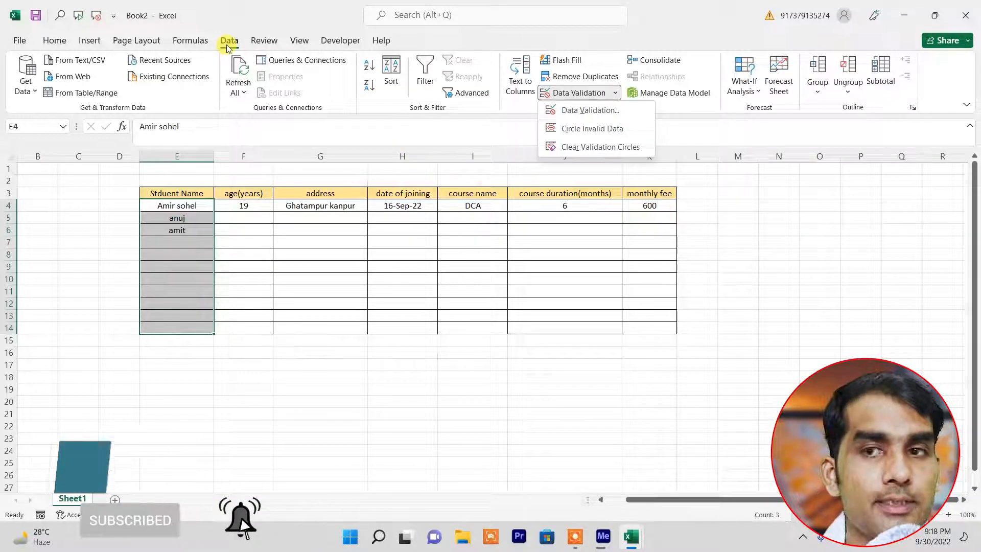
{"action": "left_click", "coordinate": [591, 115]}
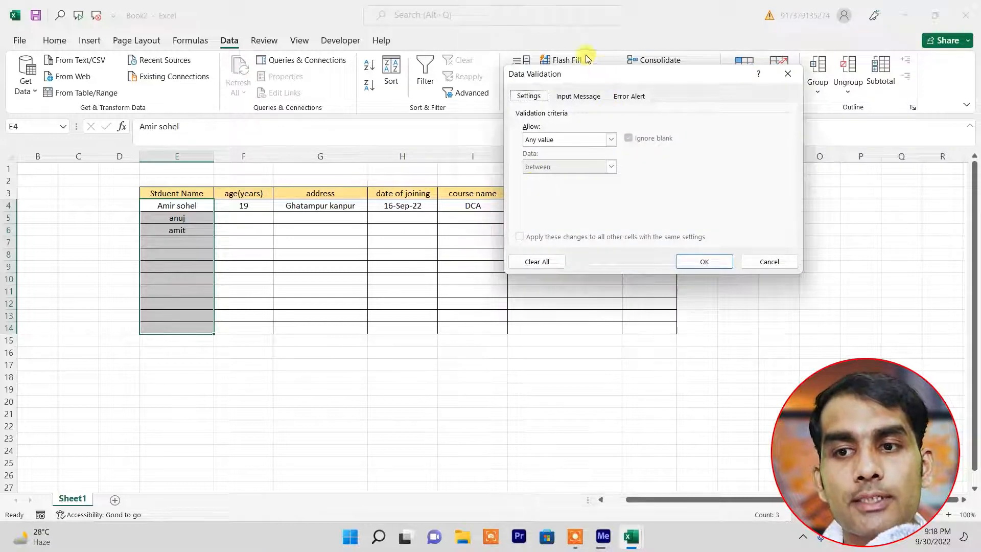
{"action": "left_click_drag", "start_coordinate": [590, 70], "coordinate": [557, 43]}
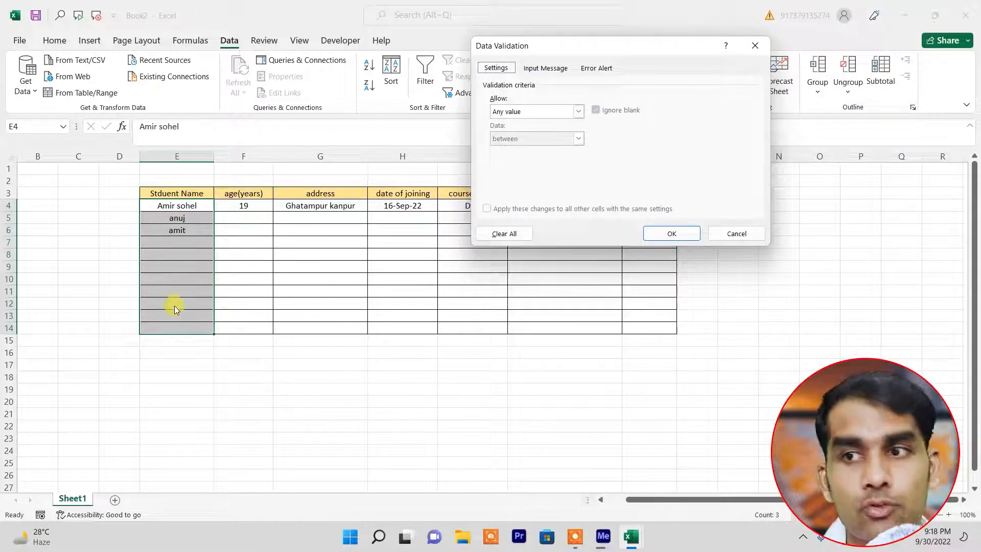
{"action": "left_click", "coordinate": [578, 112]}
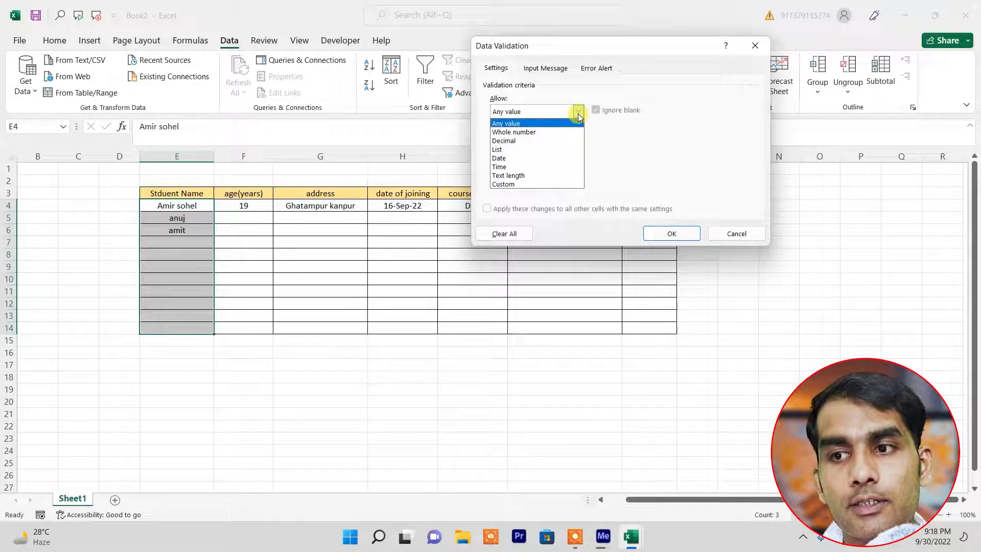
{"action": "left_click", "coordinate": [534, 175]}
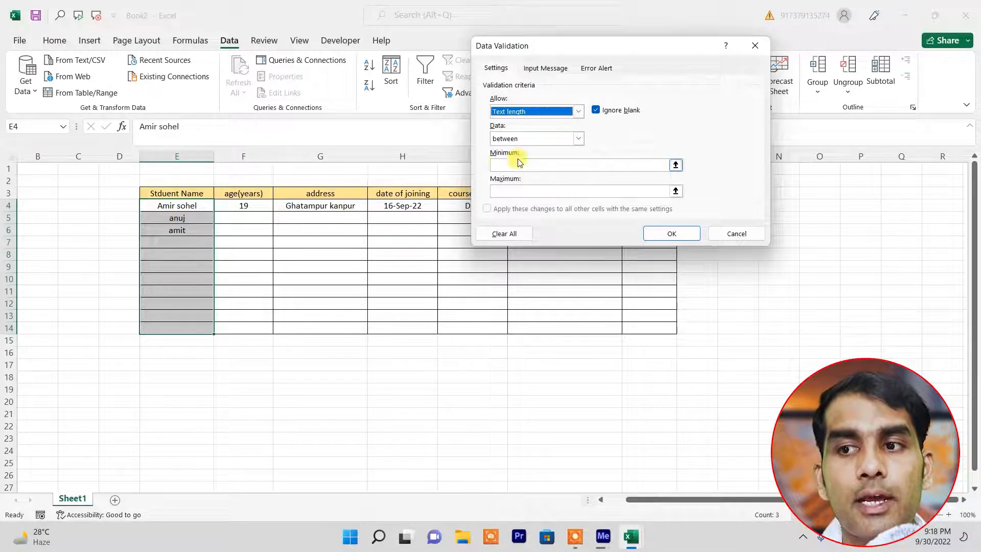
- Limit the student name text length to between a minimum of 2 and a maximum of 10
{"action": "left_click", "coordinate": [580, 138]}
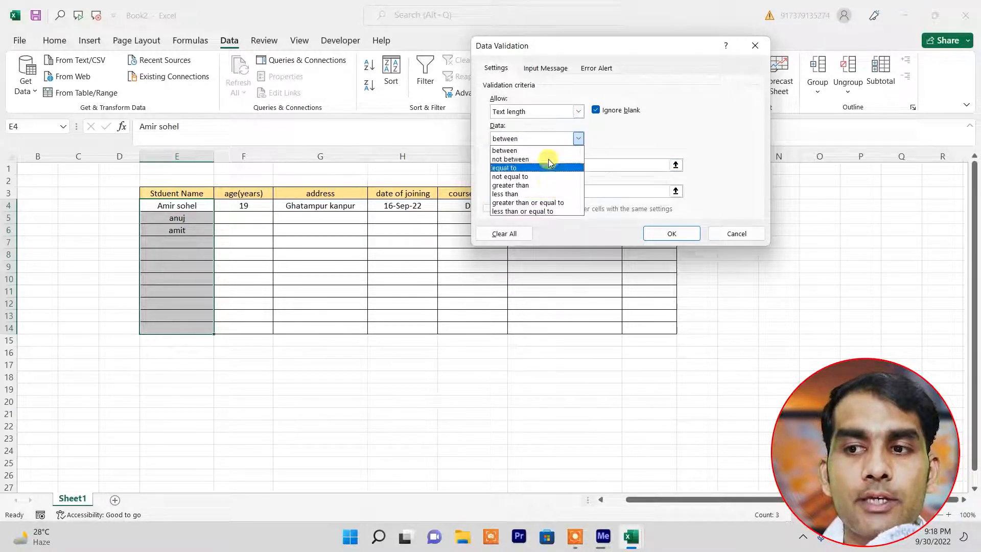
{"action": "left_click", "coordinate": [520, 169]}
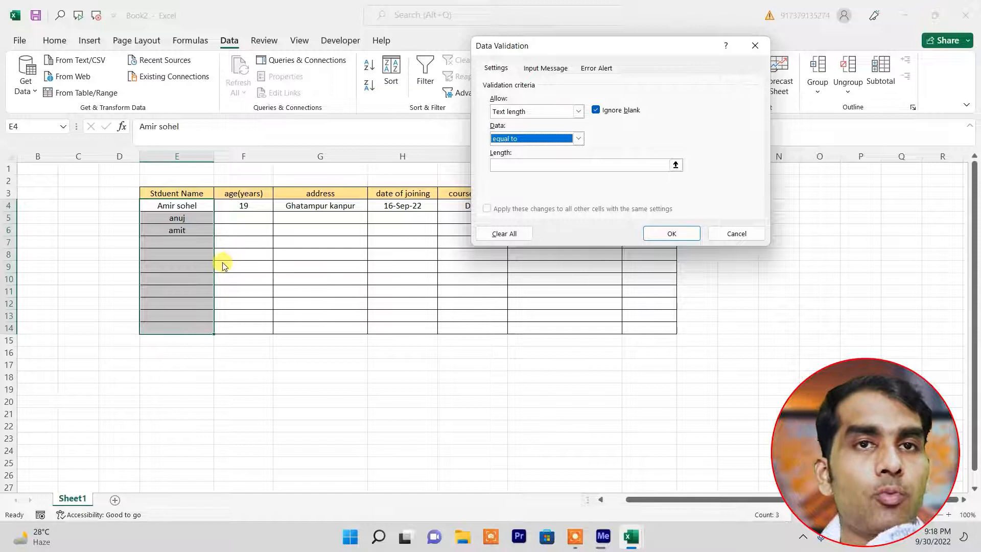
{"action": "left_click", "coordinate": [578, 141]}
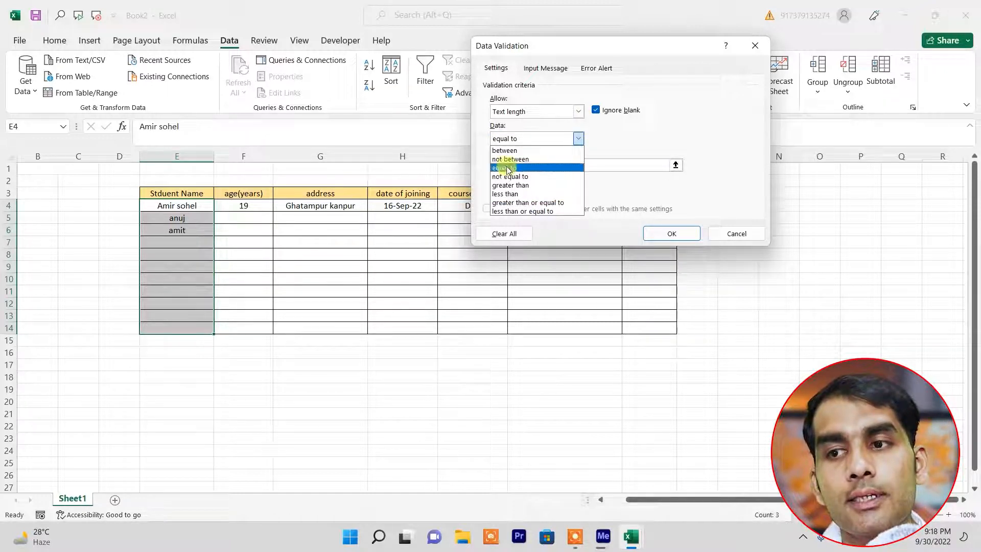
{"action": "left_click", "coordinate": [506, 151]}
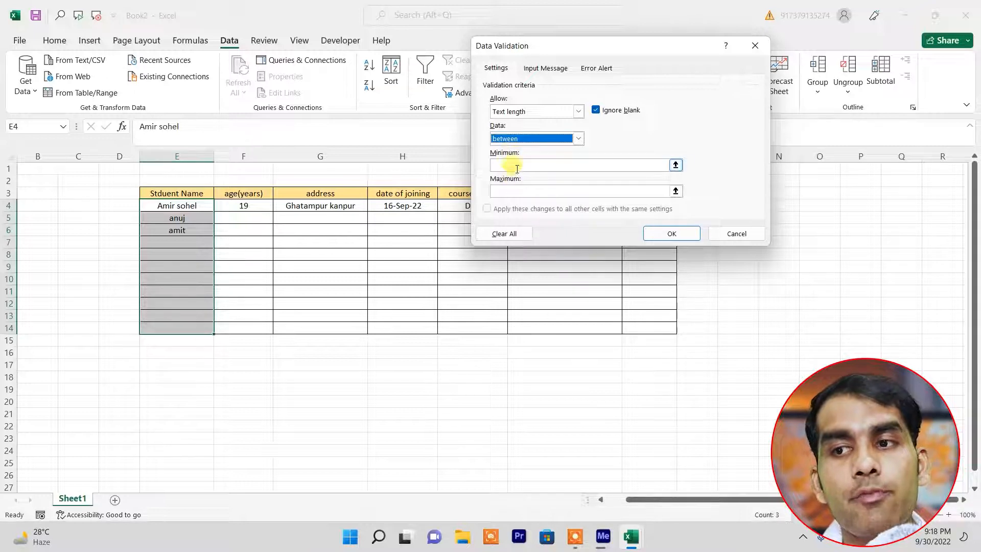
{"action": "left_click", "coordinate": [515, 165]}
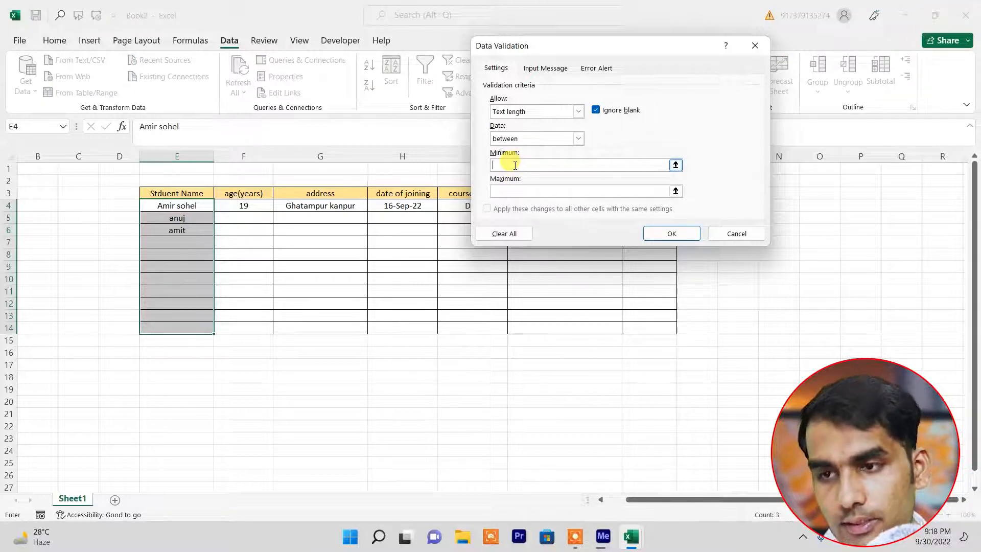
{"action": "type", "text": "2"}
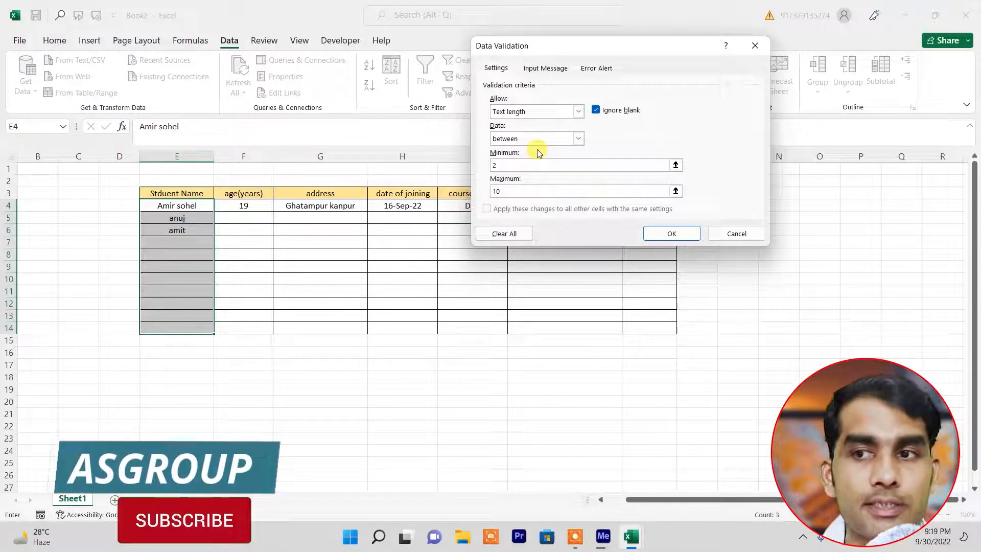
- Add a Stop error alert titled "not valid" with the message "you have entered wrong name" and apply the student name rule
{"action": "left_click", "coordinate": [602, 69]}
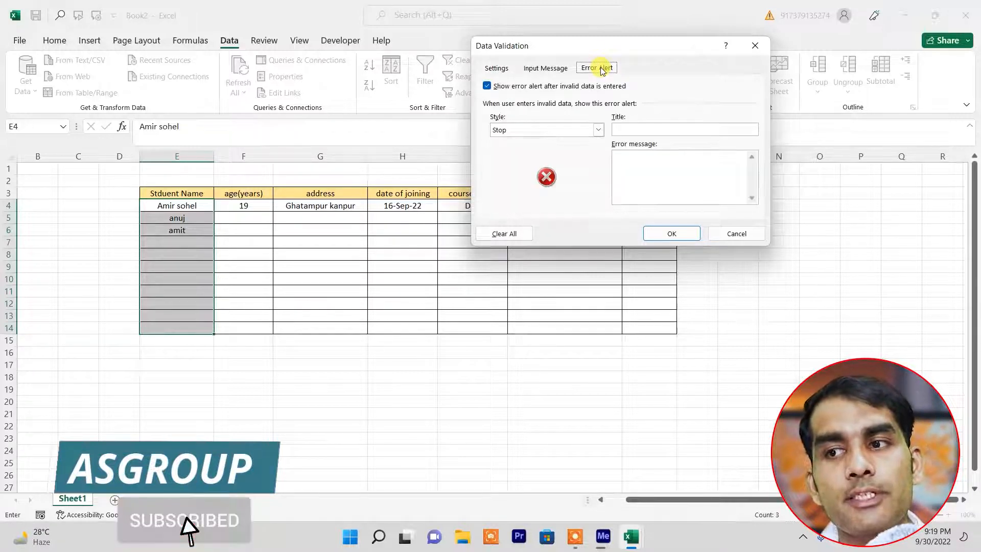
{"action": "left_click", "coordinate": [632, 129]}
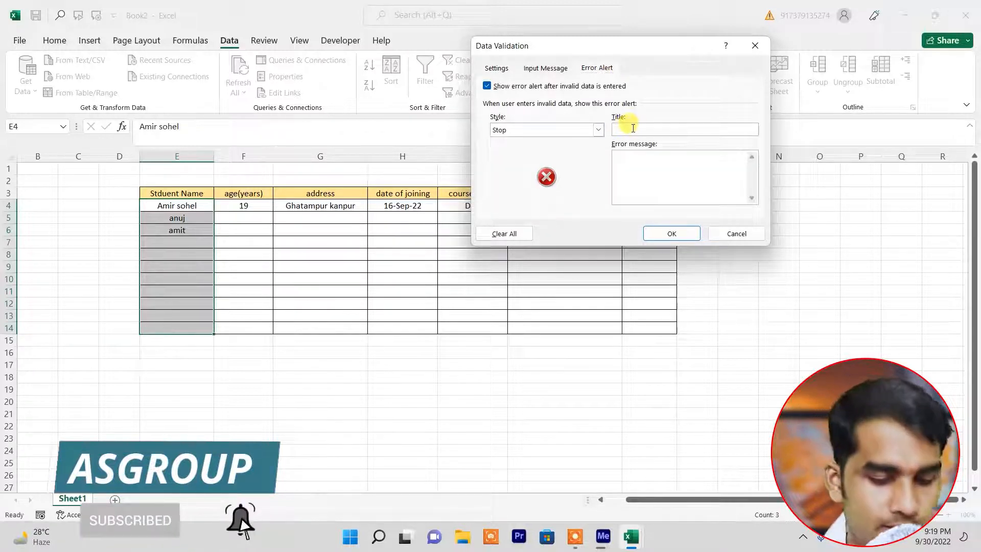
{"action": "type", "text": "you"}
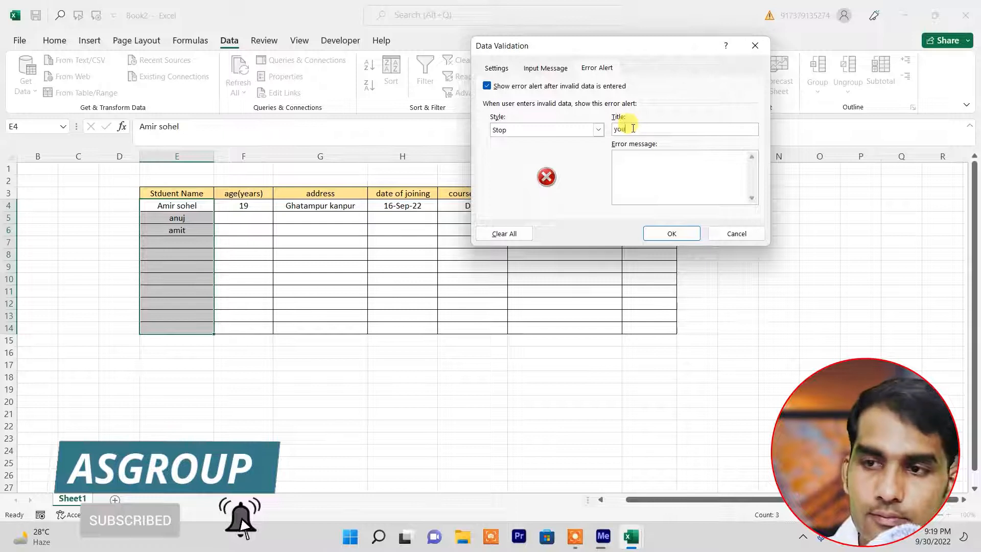
{"action": "type", "text": " have entered wrong name"}
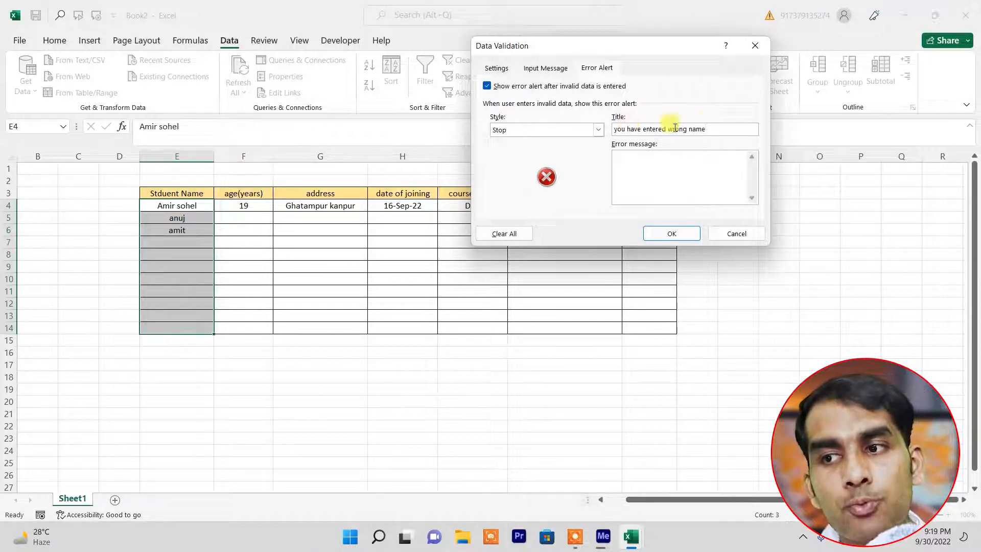
{"action": "left_click_drag", "start_coordinate": [708, 129], "coordinate": [596, 131]}
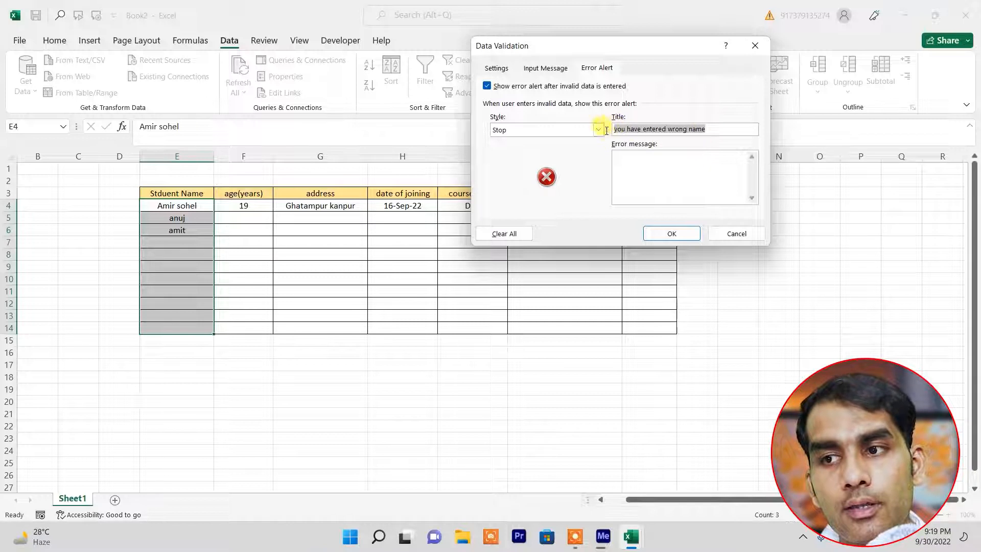
{"action": "key", "text": "ctrl+x"}
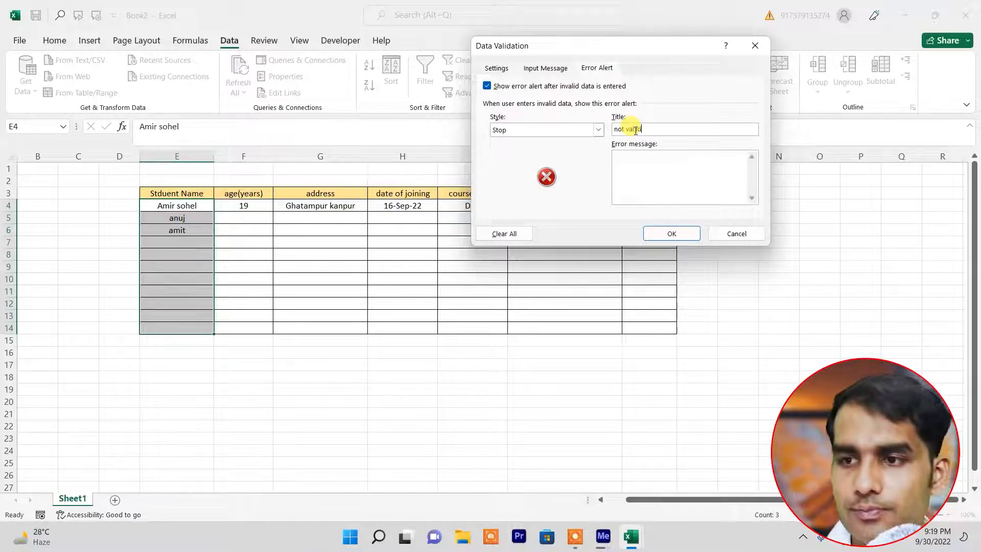
{"action": "left_click", "coordinate": [657, 165]}
{"action": "key", "text": "ctrl+v"}
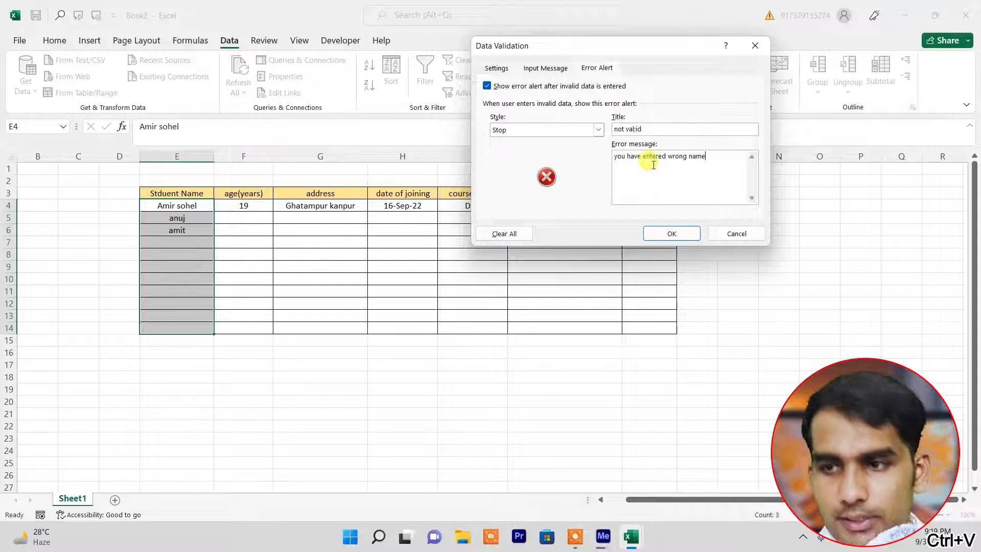
{"action": "left_click", "coordinate": [673, 234]}
{"action": "left_click", "coordinate": [372, 304]}
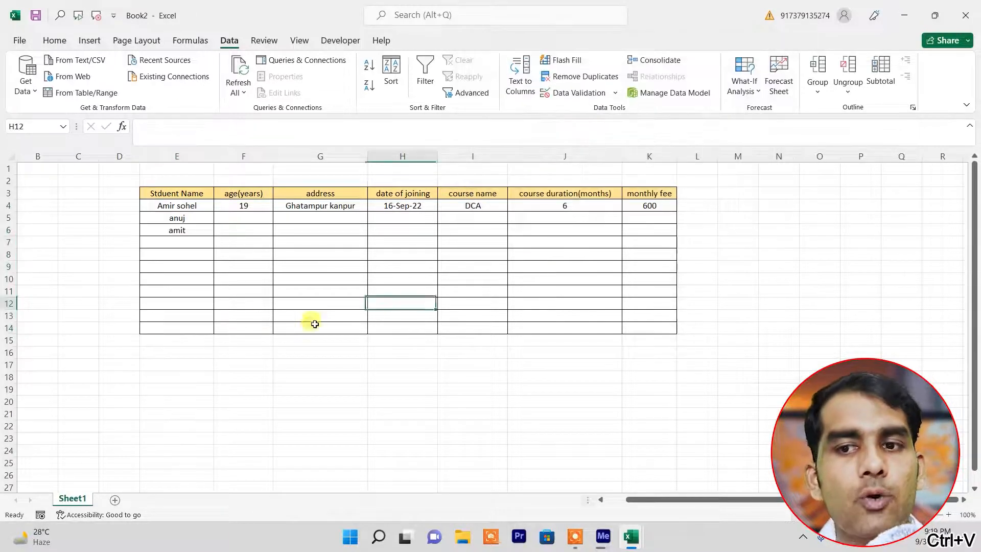
- Try to enter "h" as the student name in cell E7 and discard the entry
{"action": "left_click", "coordinate": [177, 244]}
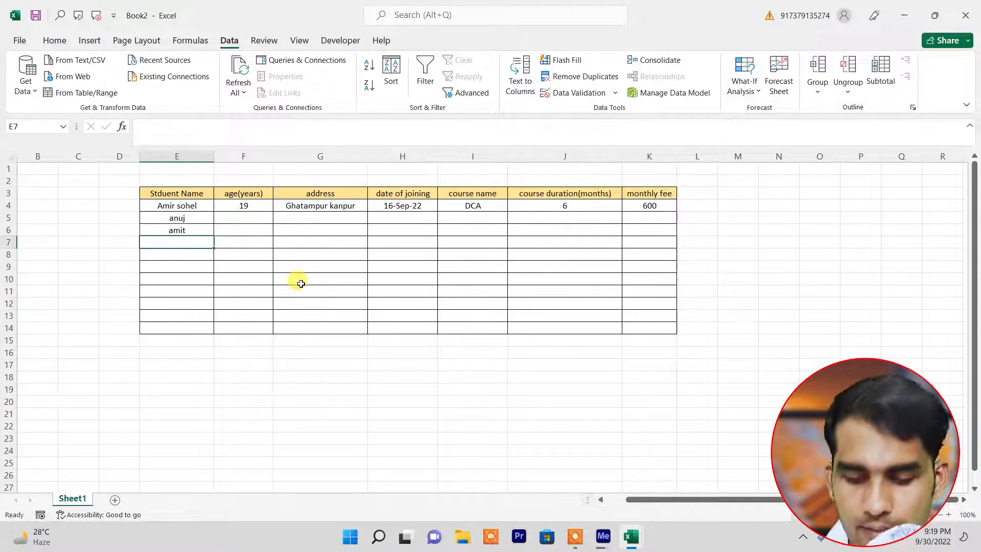
{"action": "type", "text": "h"}
{"action": "key", "text": "Return"}
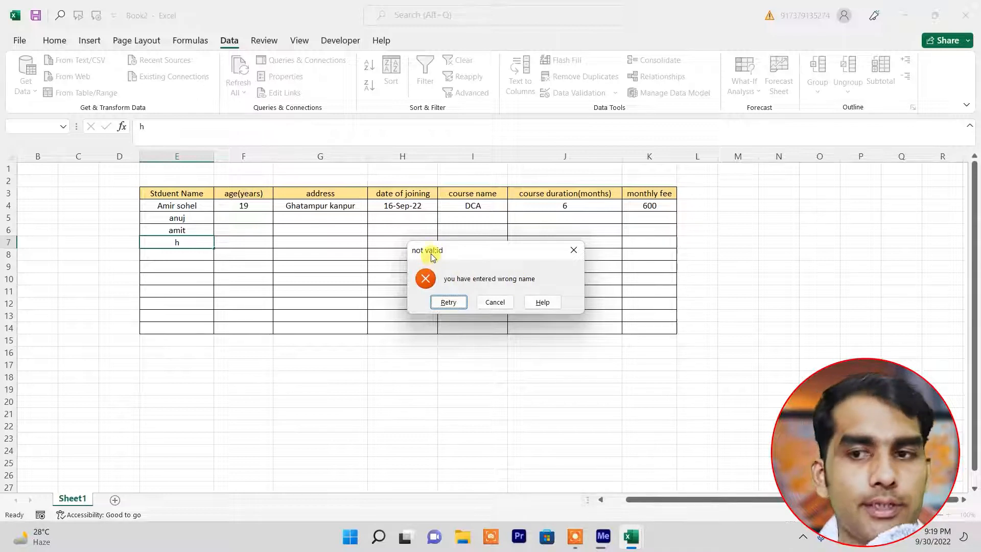
{"action": "left_click", "coordinate": [494, 302]}
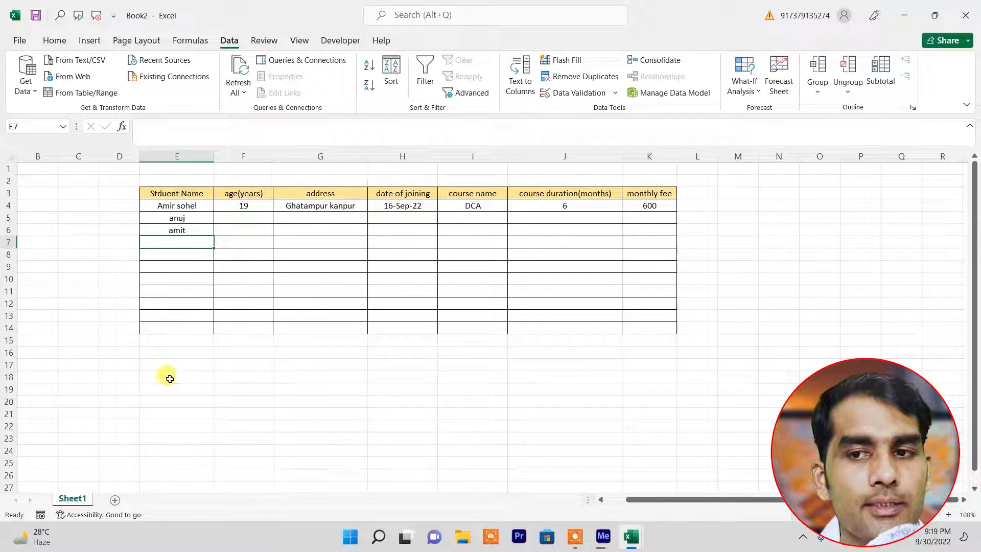
- Start a data validation rule for the age cells F4:F14 that allows whole numbers
{"action": "left_click_drag", "start_coordinate": [241, 206], "coordinate": [239, 329]}
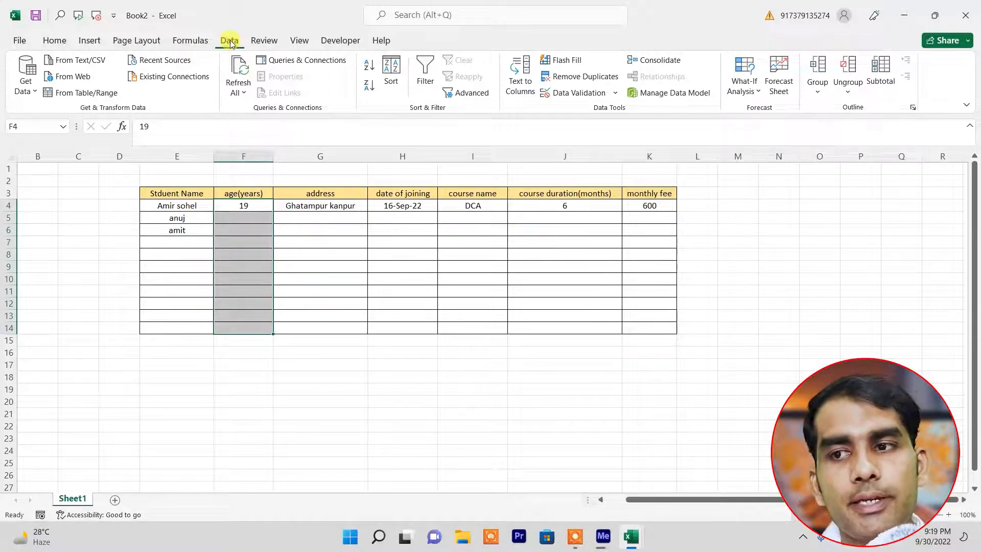
{"action": "left_click", "coordinate": [615, 93]}
{"action": "left_click", "coordinate": [599, 108]}
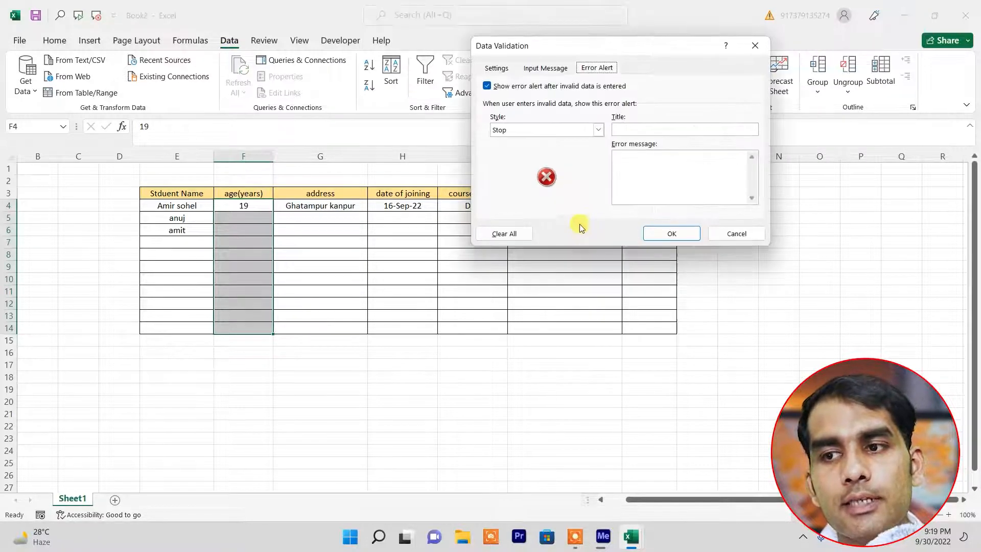
{"action": "left_click", "coordinate": [498, 68]}
{"action": "left_click", "coordinate": [578, 111]}
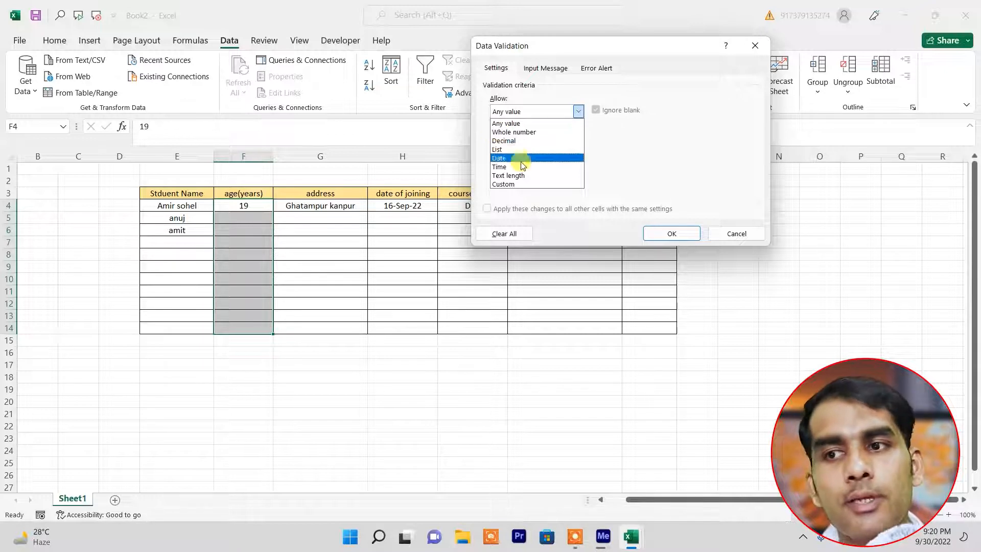
{"action": "left_click", "coordinate": [524, 132]}
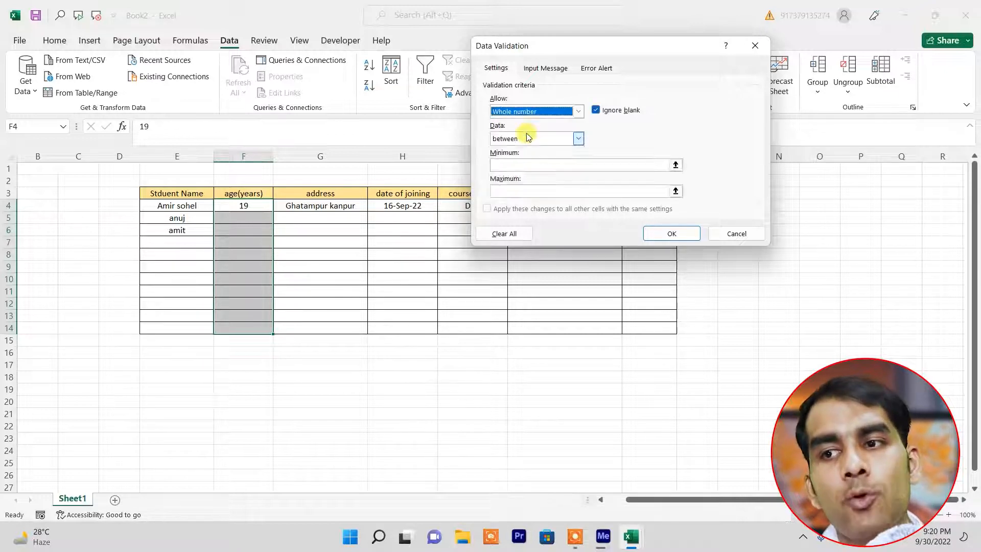
- Limit the age values to between a minimum of 18 and a maximum of 45
{"action": "left_click", "coordinate": [578, 138]}
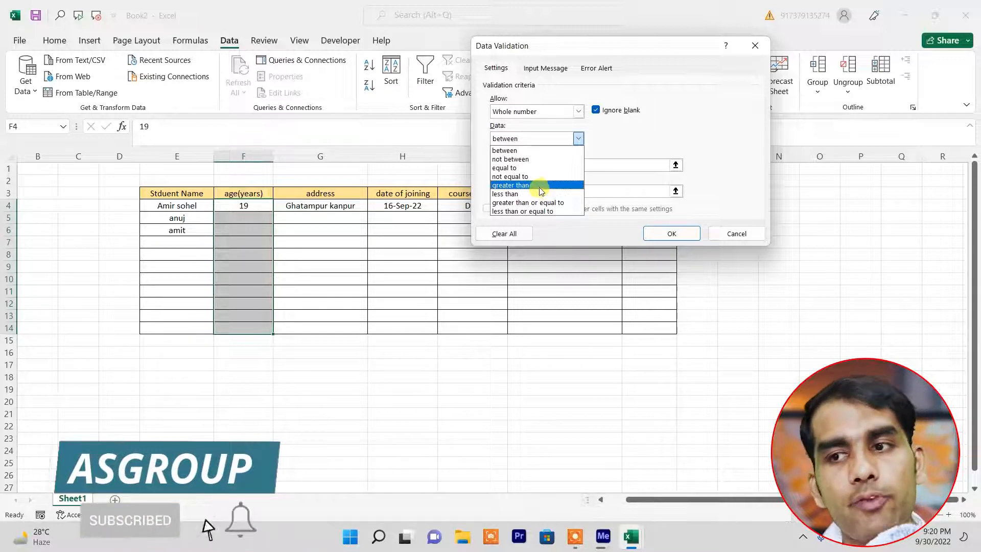
{"action": "left_click", "coordinate": [536, 151]}
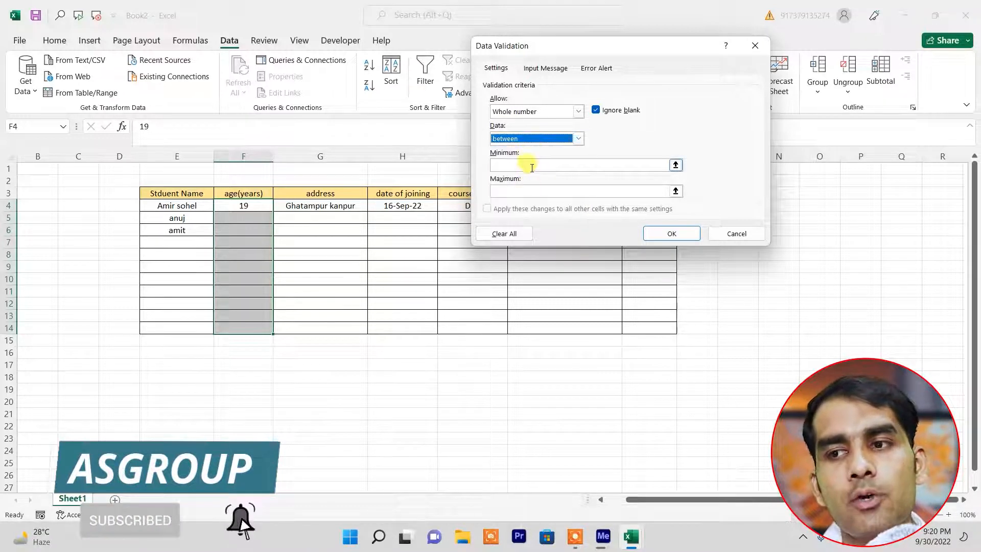
{"action": "left_click", "coordinate": [532, 165]}
{"action": "type", "text": "18"}
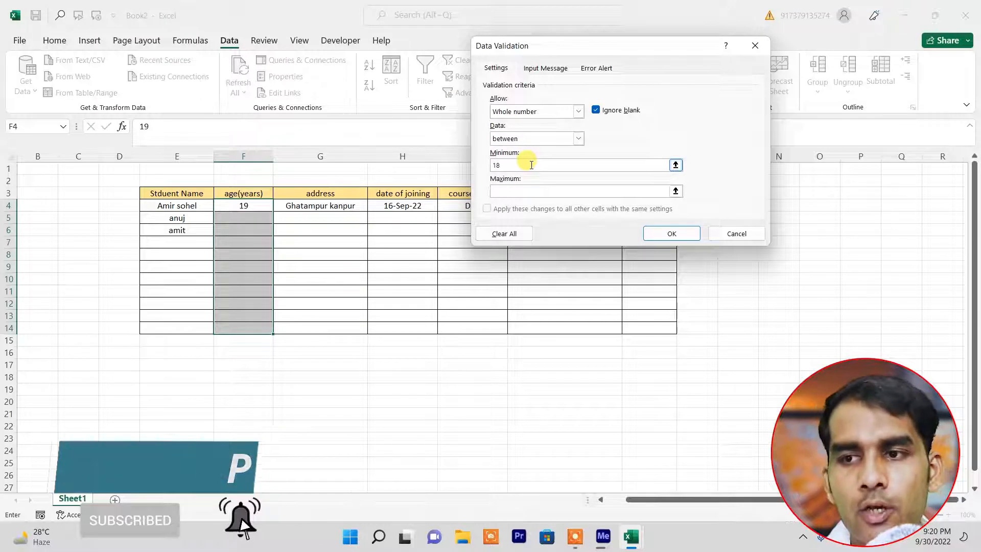
{"action": "left_click", "coordinate": [534, 189]}
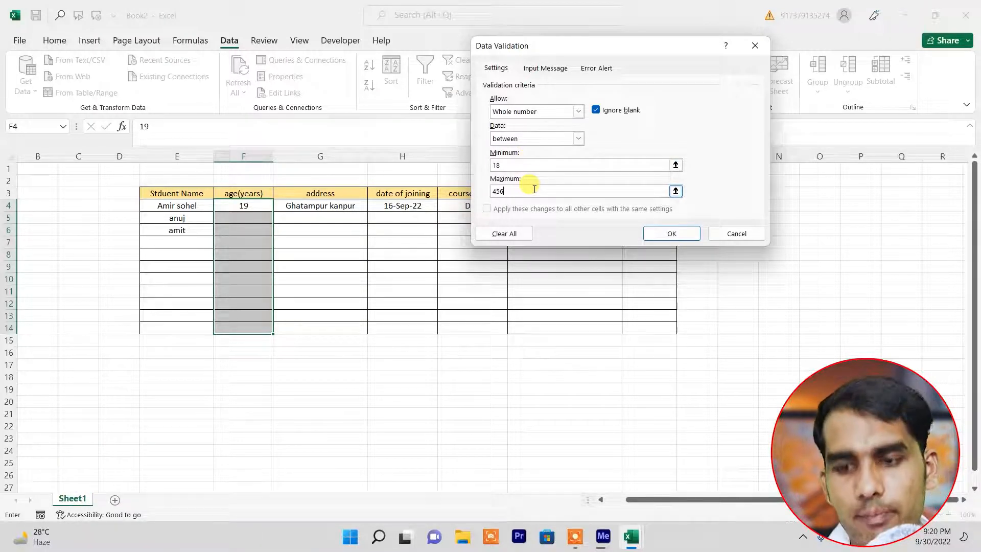
{"action": "type", "text": "45"}
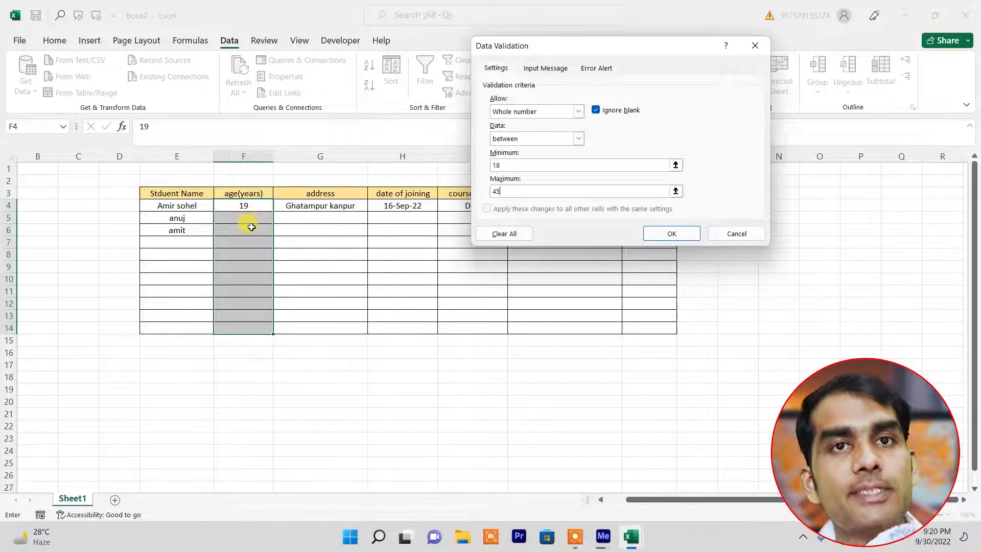
- Add an input message titled "age limit" with the text "age must be between 18 to 45" and apply the age rule
{"action": "left_click", "coordinate": [546, 69]}
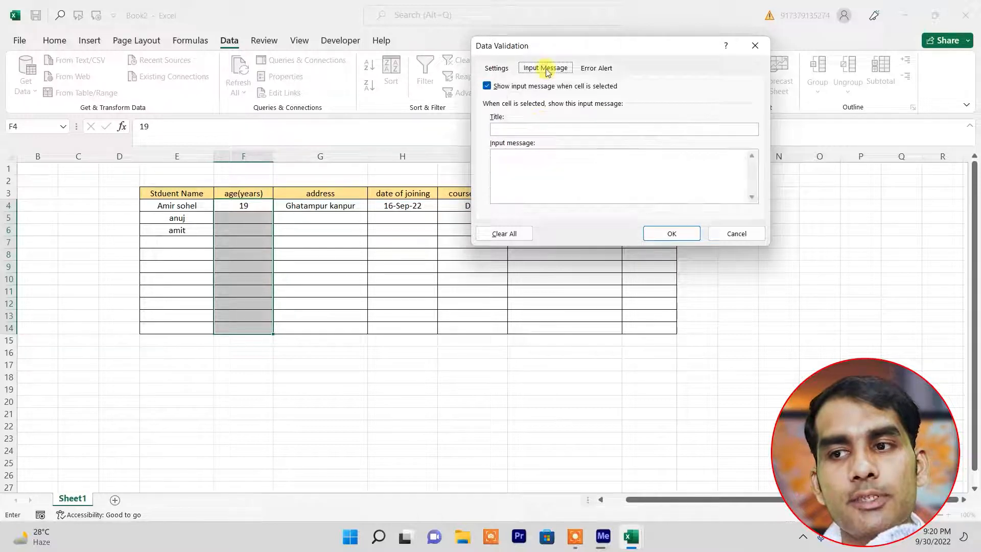
{"action": "left_click", "coordinate": [546, 130]}
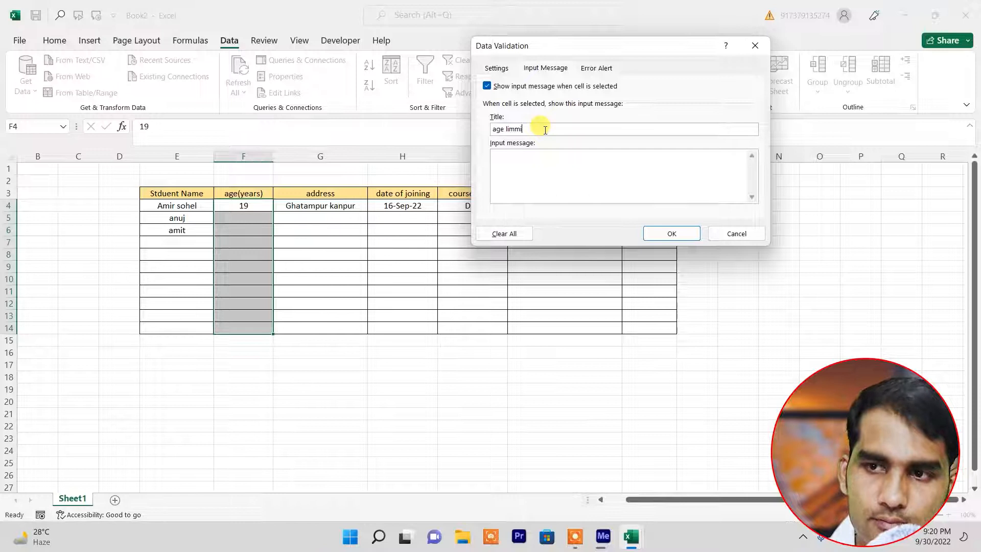
{"action": "left_click", "coordinate": [593, 168]}
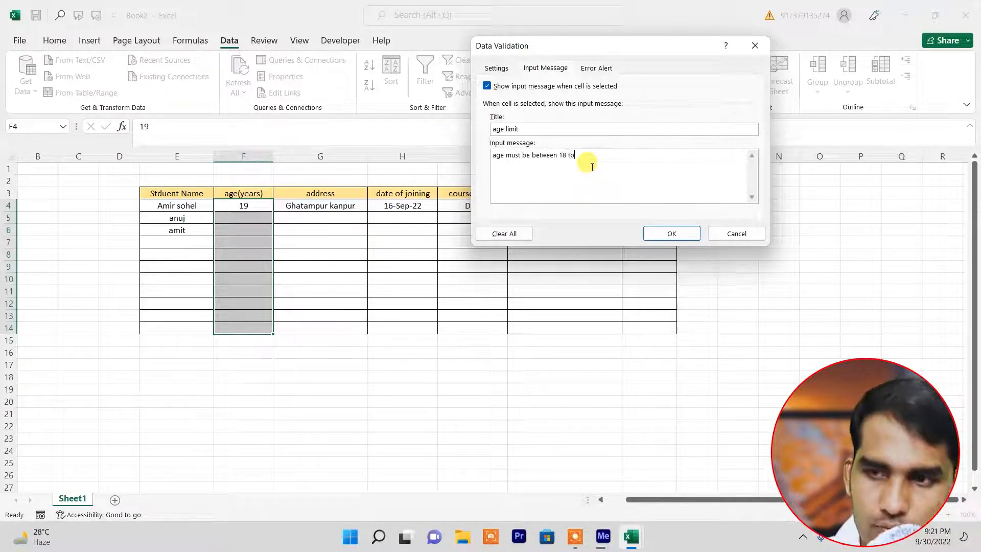
{"action": "left_click", "coordinate": [685, 233]}
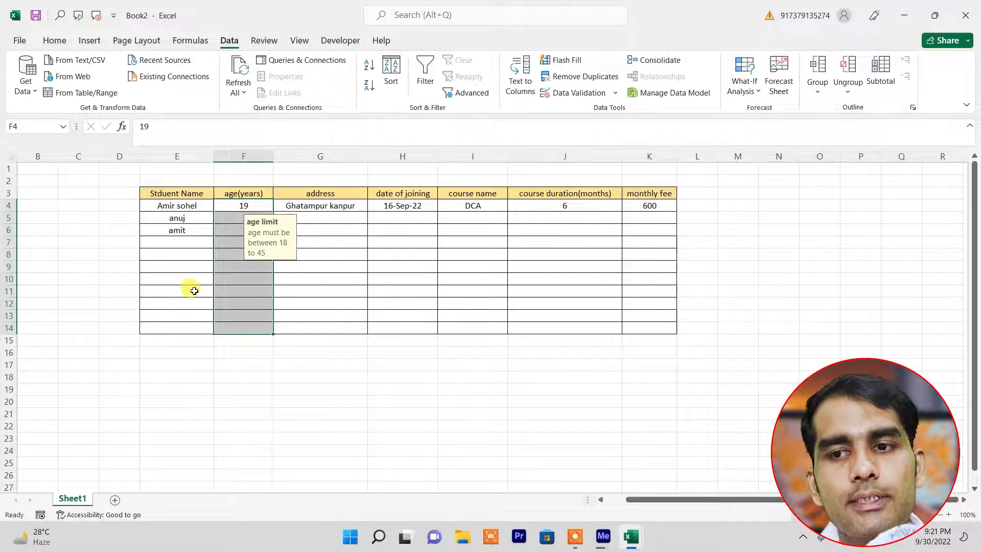
- Check the input message on individual cells of the age column, such as F8
{"action": "left_click", "coordinate": [218, 286]}
{"action": "left_click", "coordinate": [241, 255]}
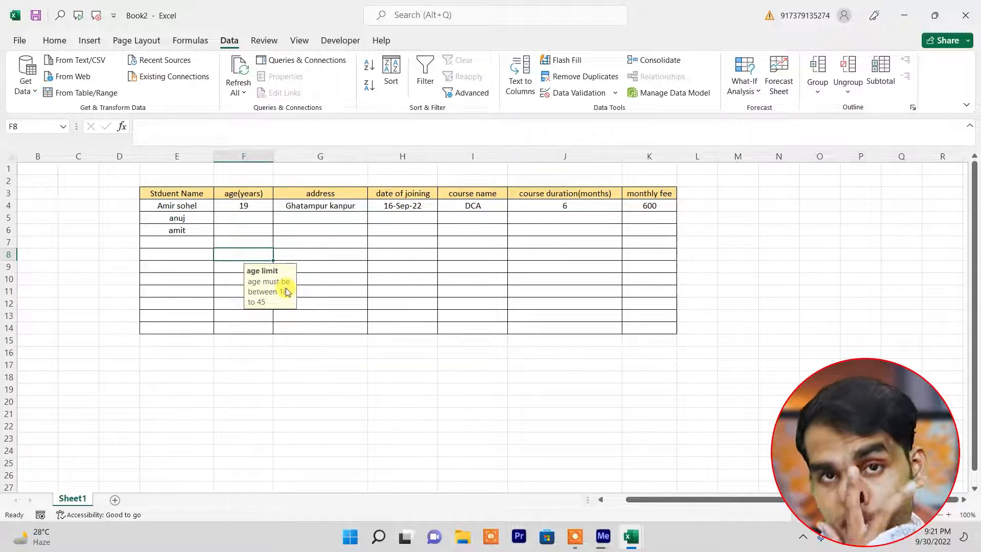
{"action": "left_click", "coordinate": [313, 255]}
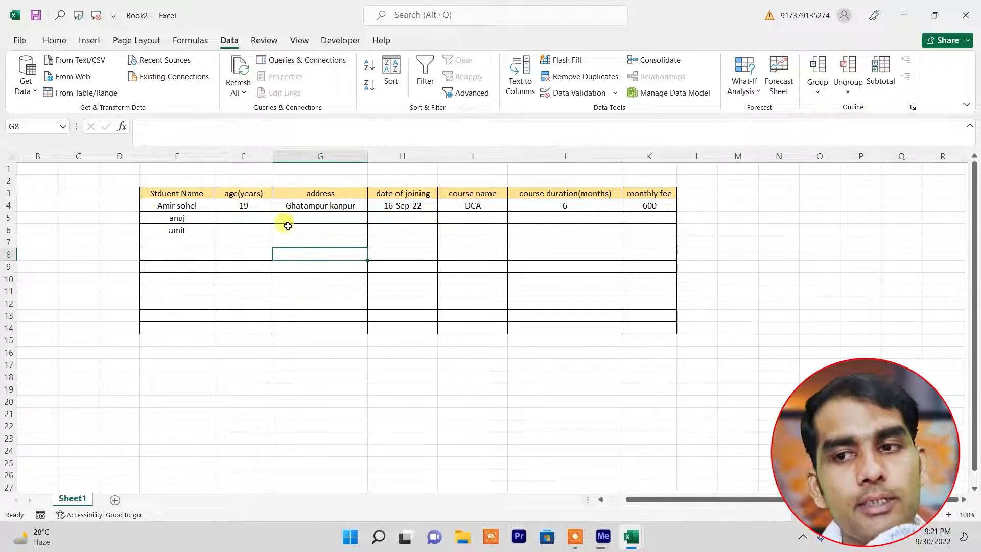
- Start a data validation rule for the address cells G4:G14 that allows values by text length
{"action": "left_click_drag", "start_coordinate": [308, 208], "coordinate": [320, 327]}
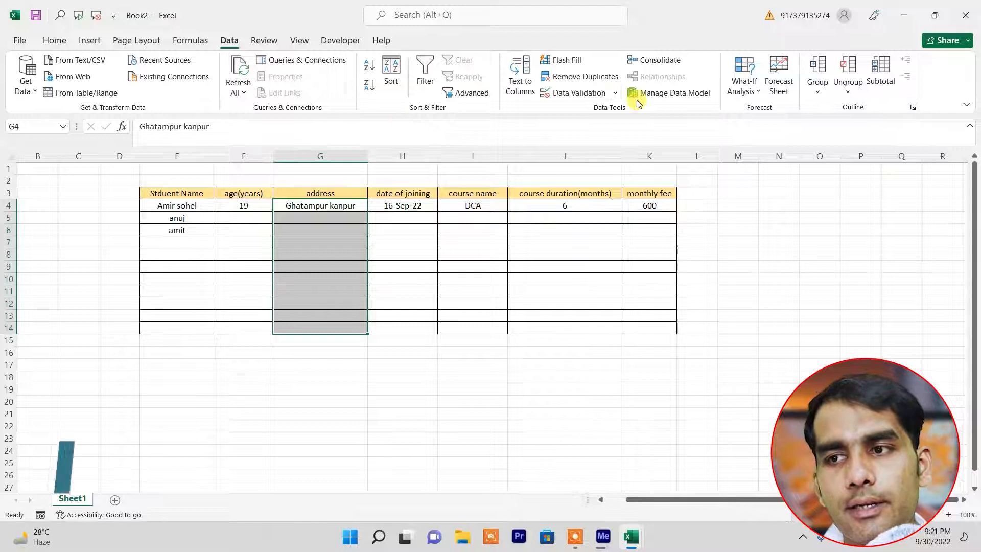
{"action": "left_click", "coordinate": [615, 93]}
{"action": "left_click", "coordinate": [605, 110]}
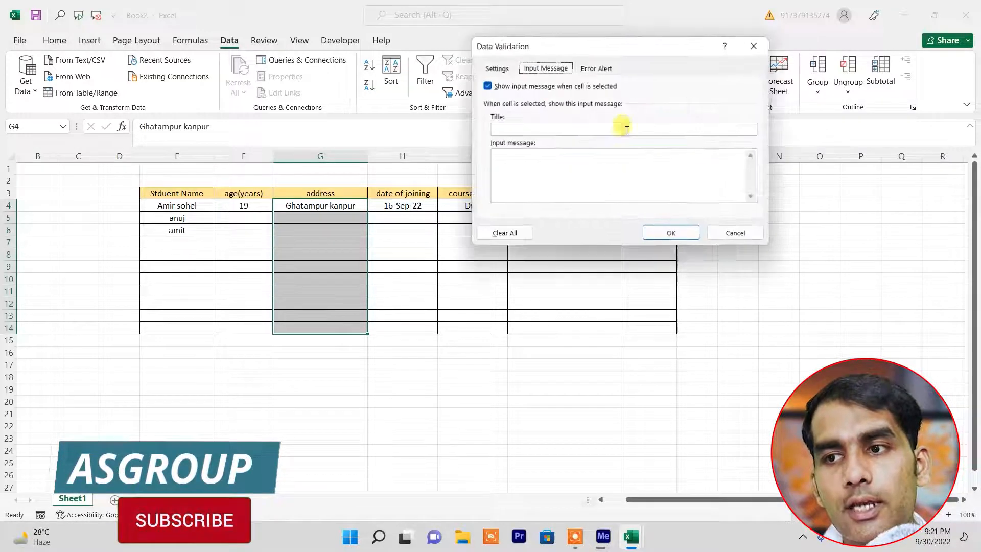
{"action": "left_click", "coordinate": [504, 68]}
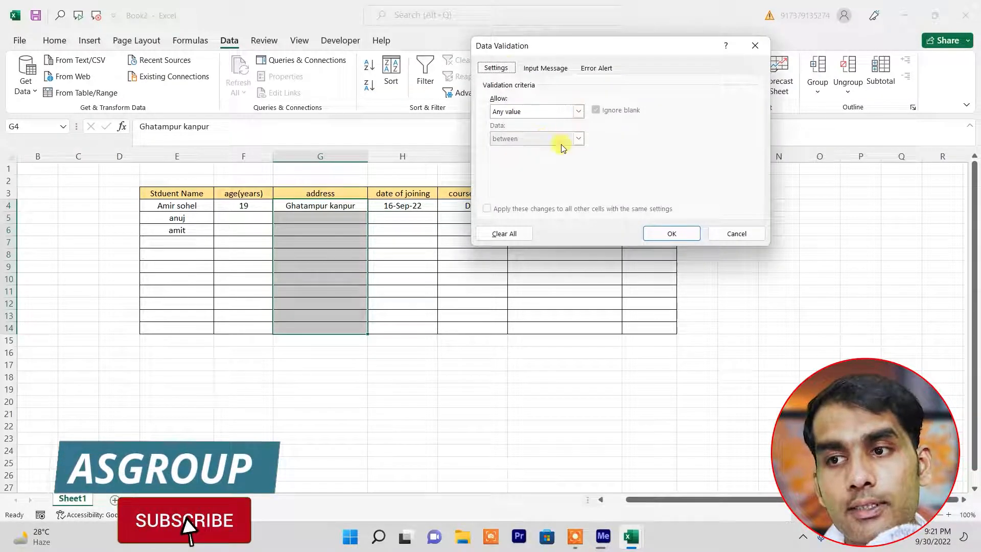
{"action": "left_click", "coordinate": [578, 112]}
{"action": "left_click", "coordinate": [540, 179]}
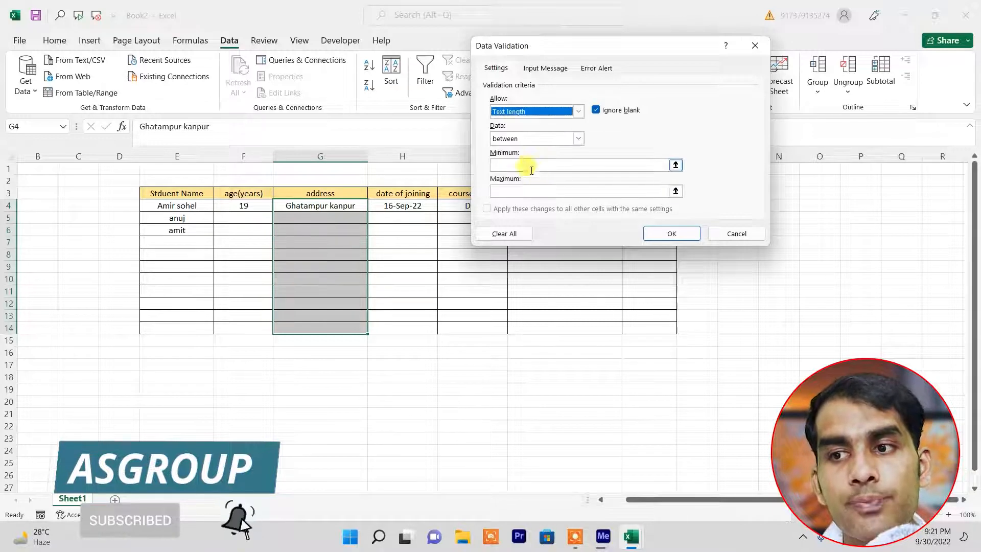
- Set the address text length to a minimum of 8, fill in the maximum, and apply the rule without a custom message
{"action": "left_click", "coordinate": [533, 165]}
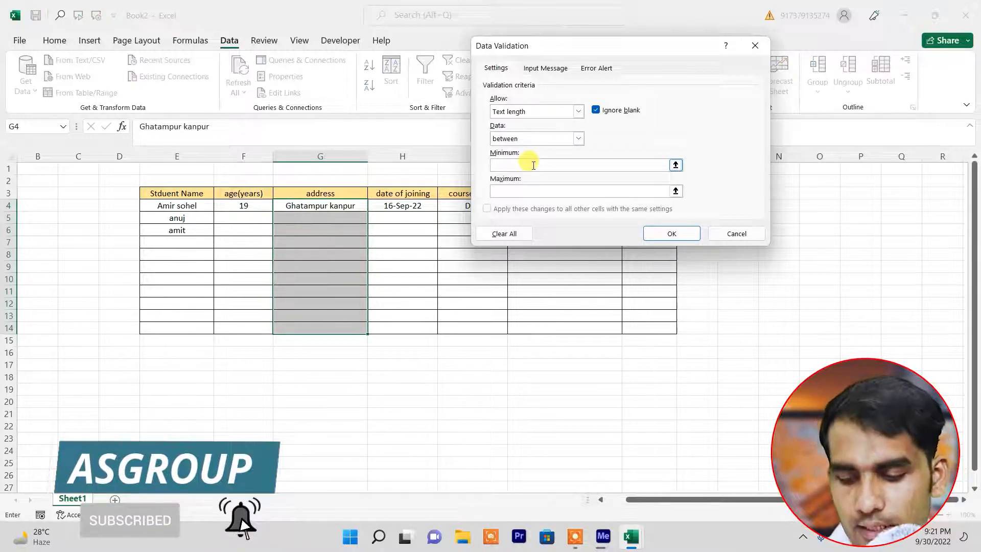
{"action": "type", "text": "8"}
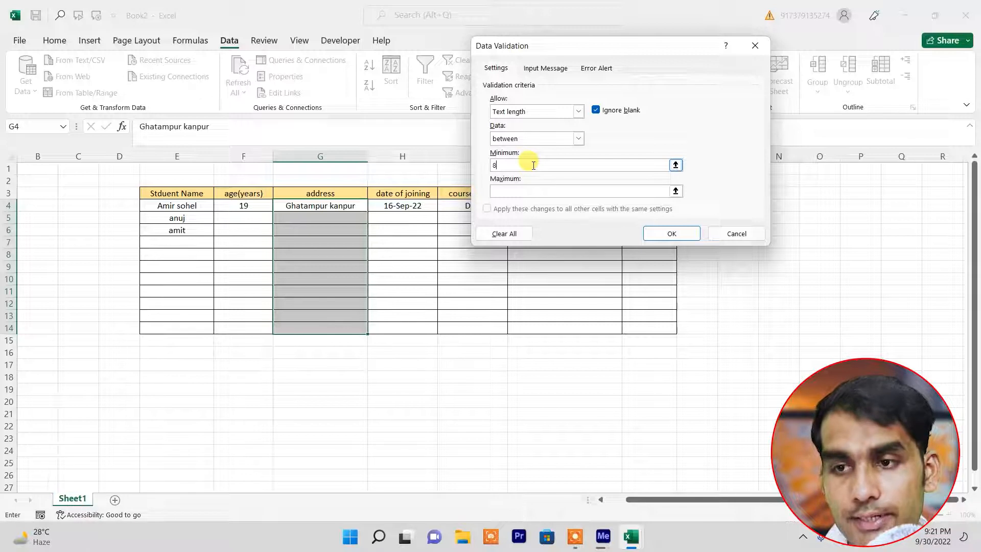
{"action": "left_click", "coordinate": [535, 192]}
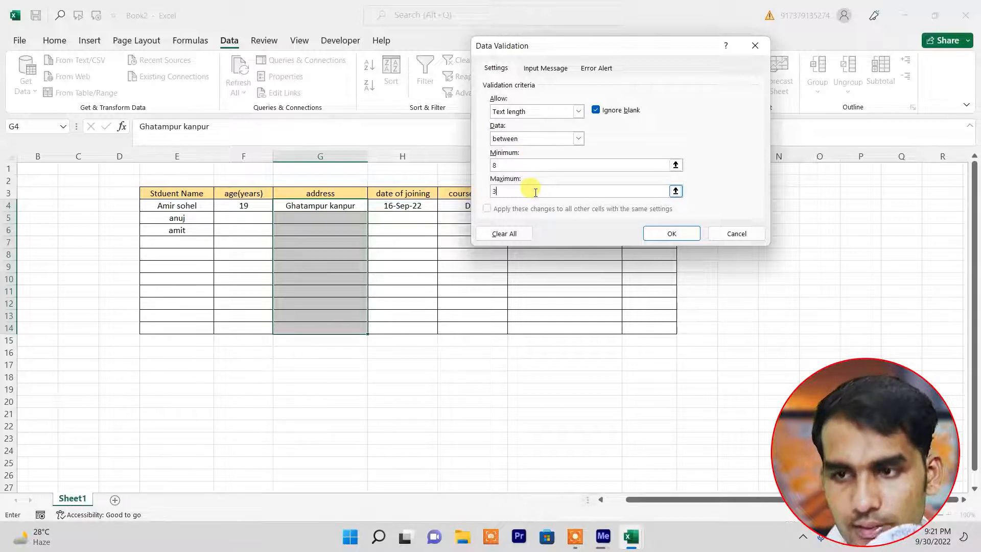
{"action": "left_click", "coordinate": [546, 68]}
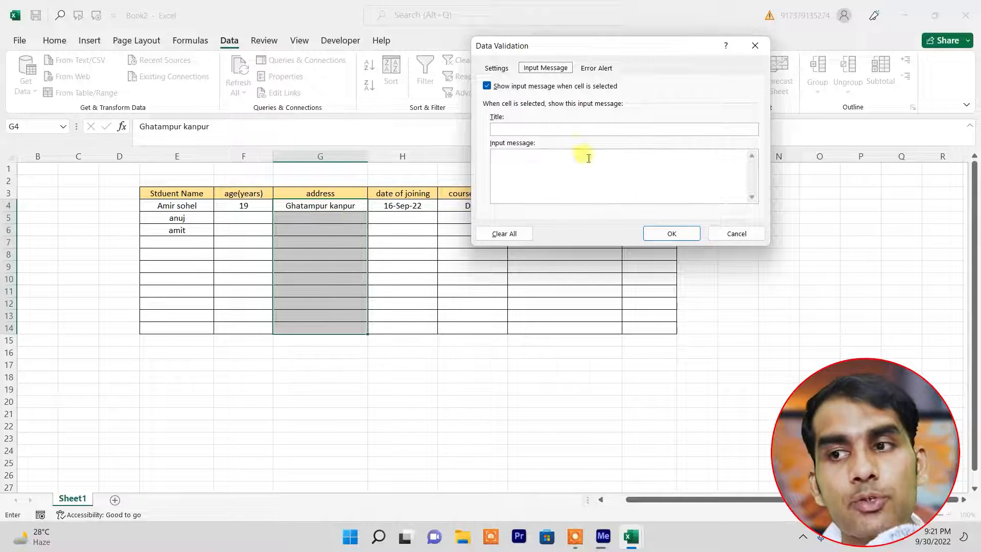
{"action": "left_click", "coordinate": [604, 68]}
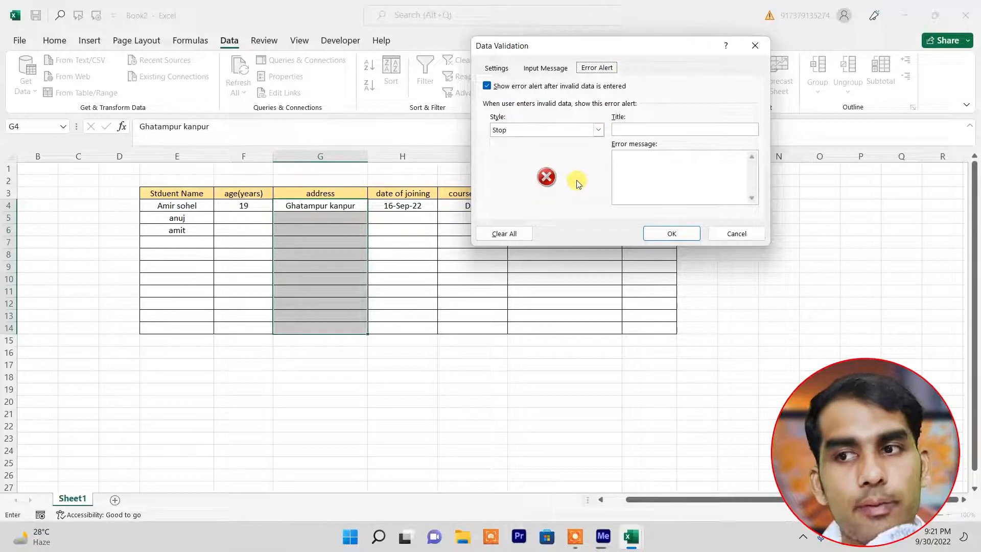
{"action": "left_click", "coordinate": [642, 235]}
{"action": "left_click", "coordinate": [511, 290]}
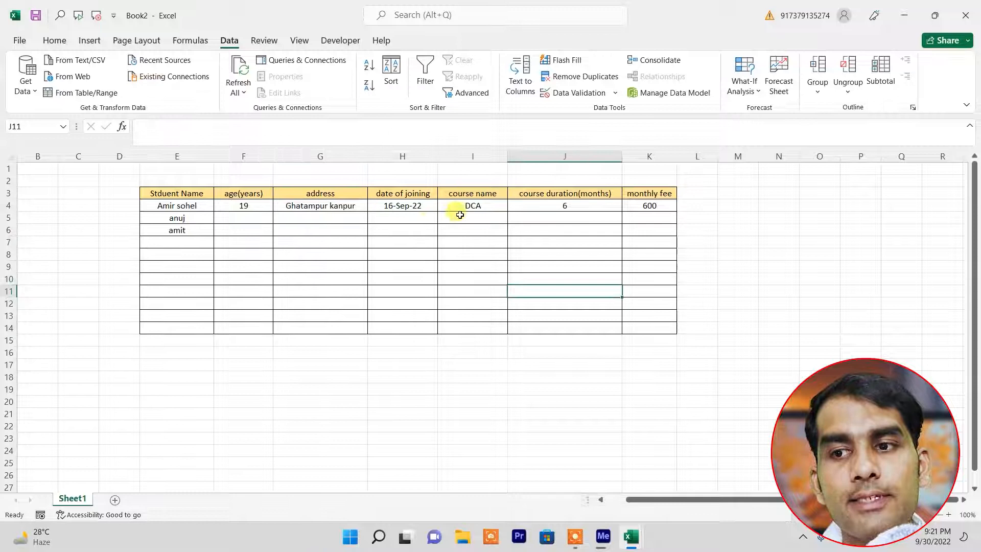
- Start a data validation rule for the date of joining cells H4:H14 that allows dates
{"action": "left_click_drag", "start_coordinate": [404, 206], "coordinate": [405, 330]}
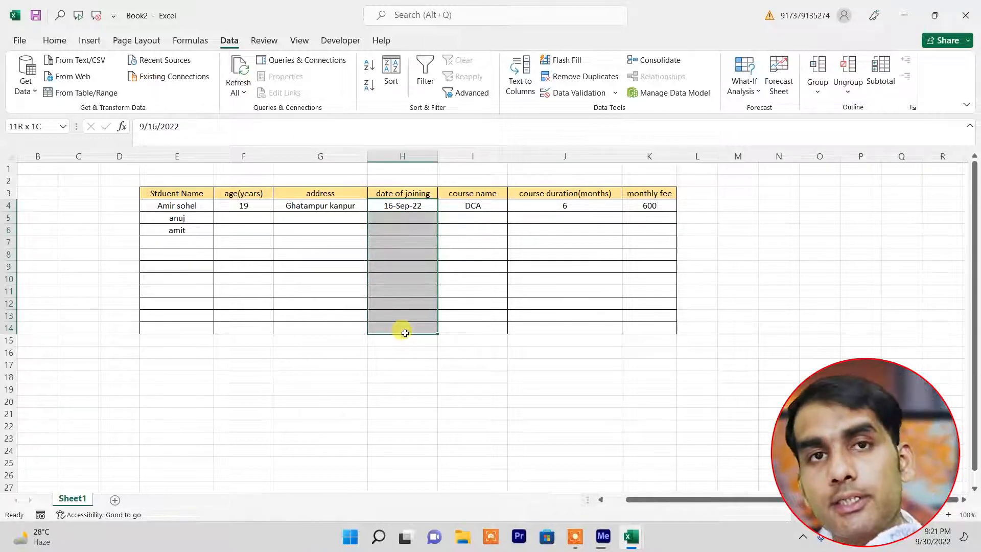
{"action": "left_click_drag", "start_coordinate": [406, 333], "coordinate": [405, 335]}
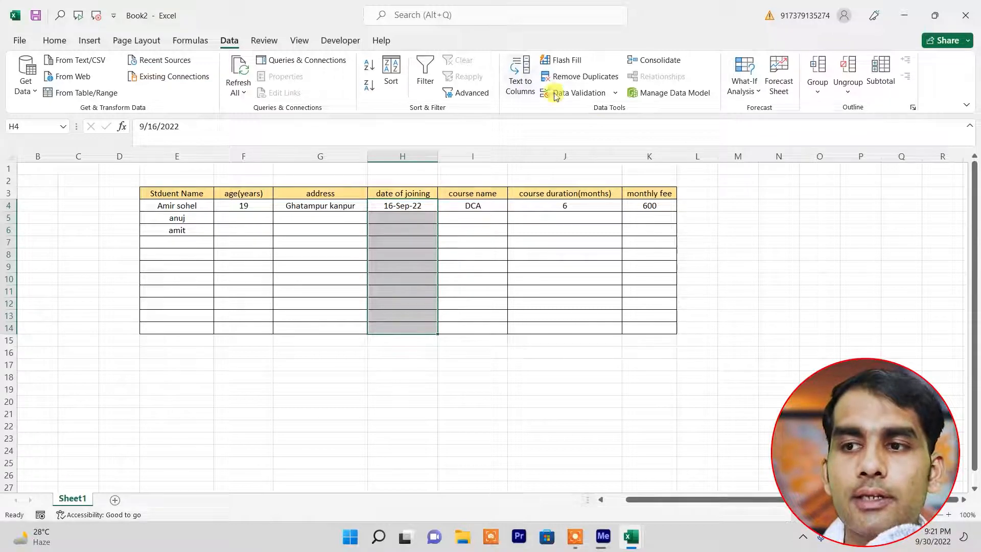
{"action": "left_click", "coordinate": [618, 95]}
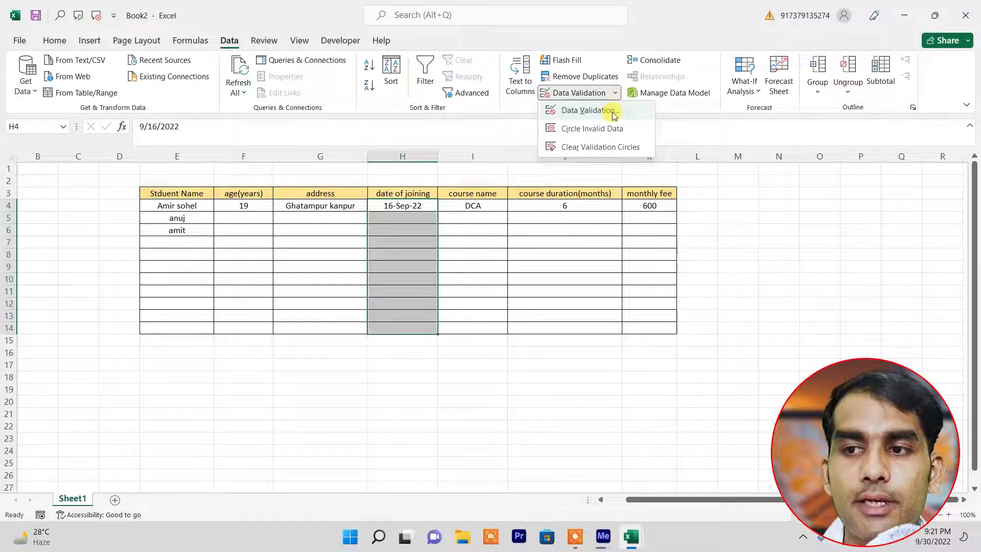
{"action": "left_click", "coordinate": [577, 107]}
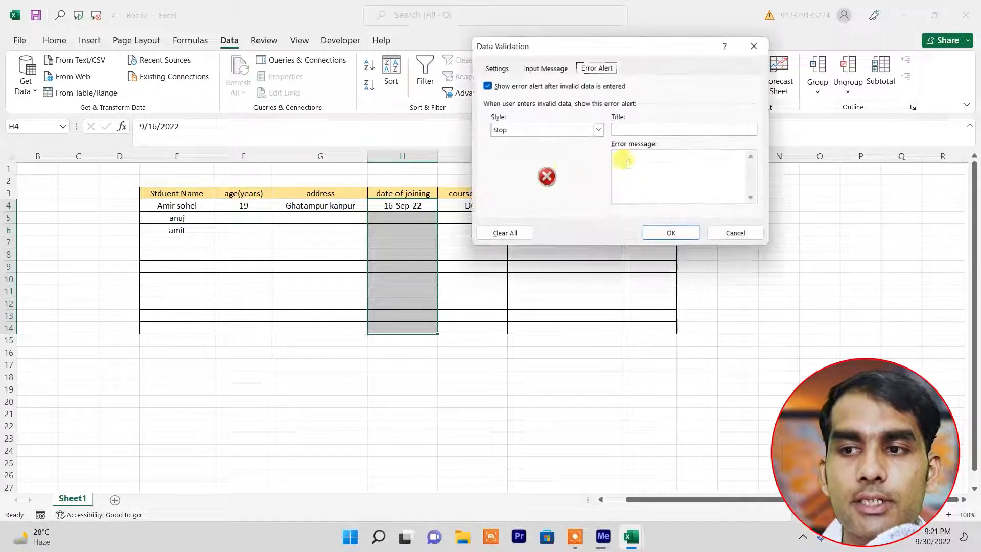
{"action": "left_click", "coordinate": [500, 67]}
{"action": "left_click", "coordinate": [579, 111]}
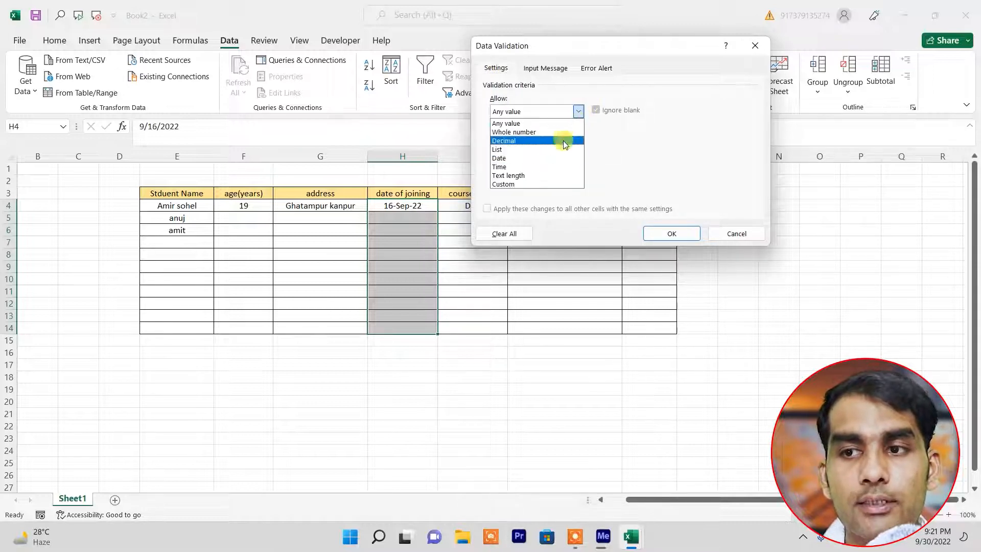
{"action": "left_click", "coordinate": [561, 157]}
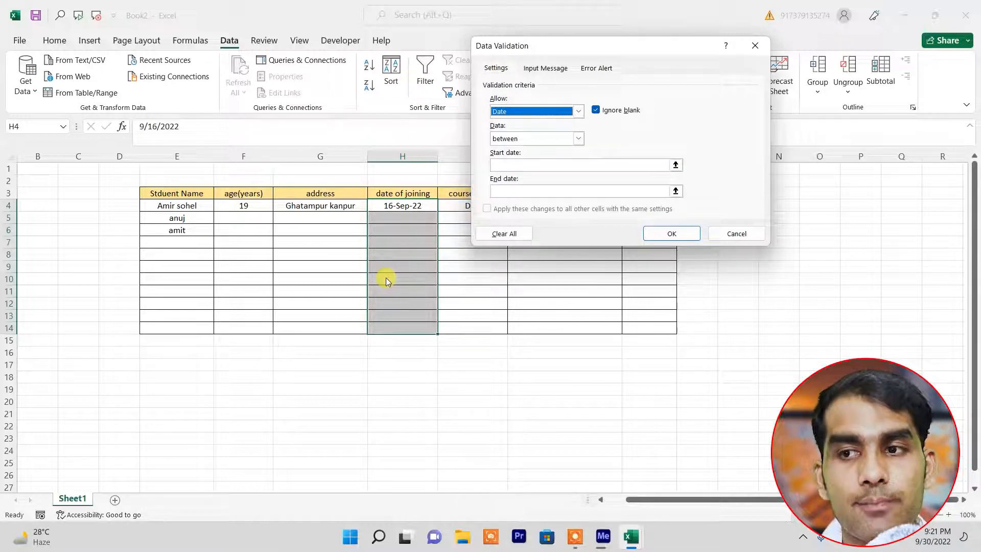
- Limit the date of joining to between the start date 1sep22 and the end date 30sep22
{"action": "left_click", "coordinate": [579, 139]}
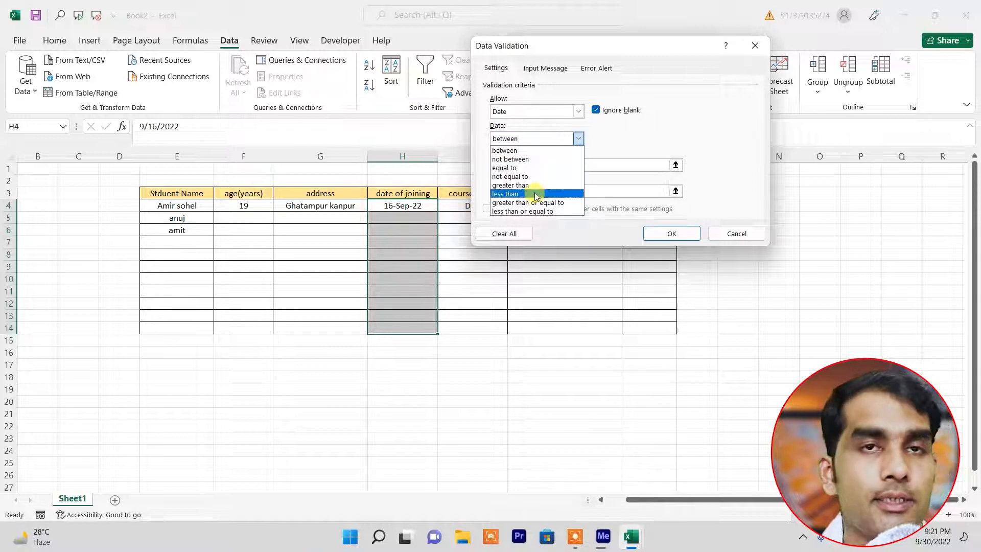
{"action": "left_click", "coordinate": [526, 151]}
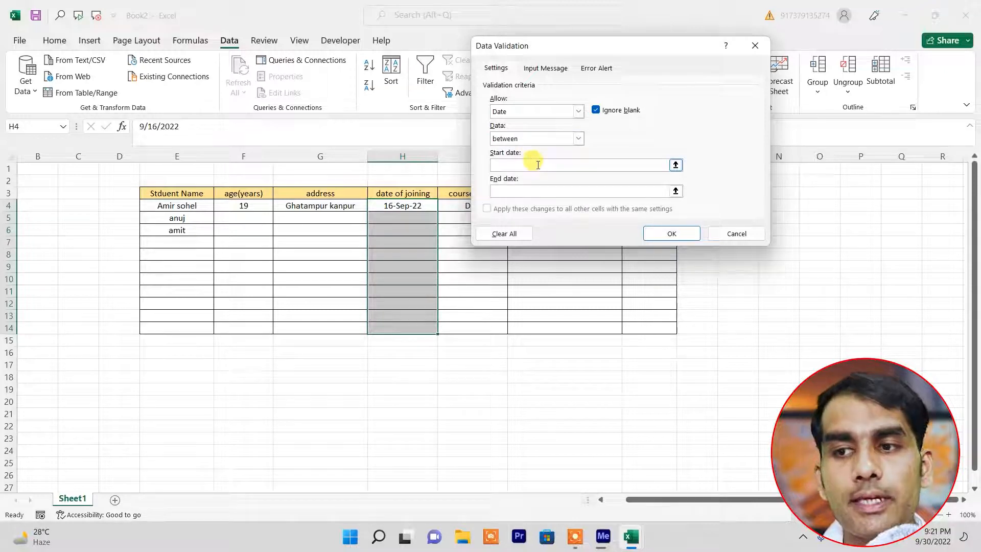
{"action": "left_click", "coordinate": [538, 165]}
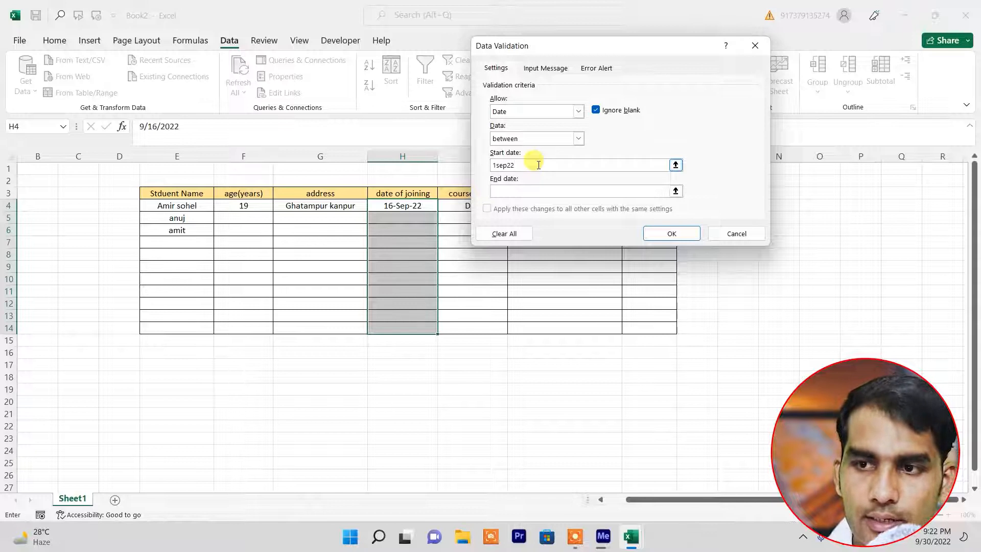
{"action": "left_click", "coordinate": [533, 193]}
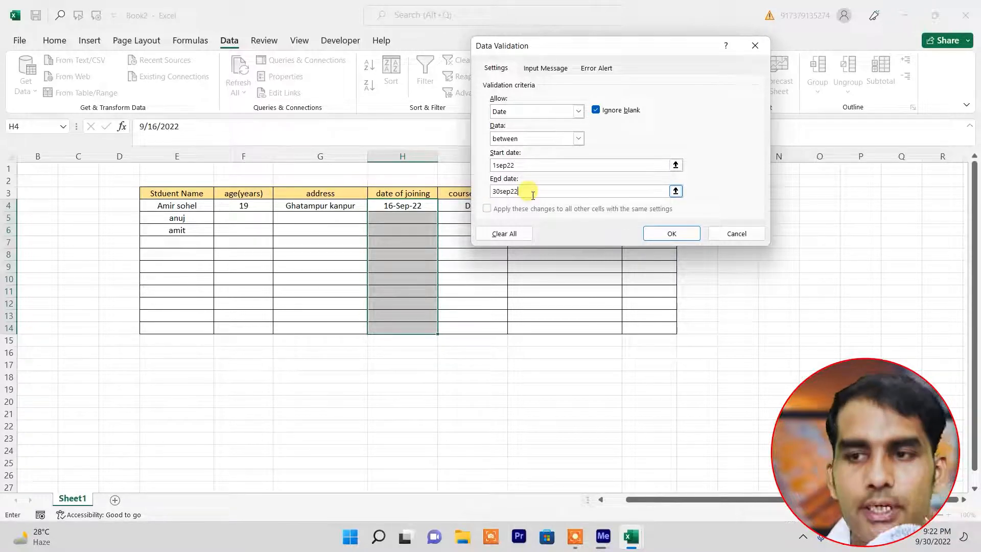
- Apply the date rule to H4:H14 and add an input message titled "limitations" reading "only admission are allowed between 1 sep22 to 30sep22"
{"action": "left_click", "coordinate": [665, 233]}
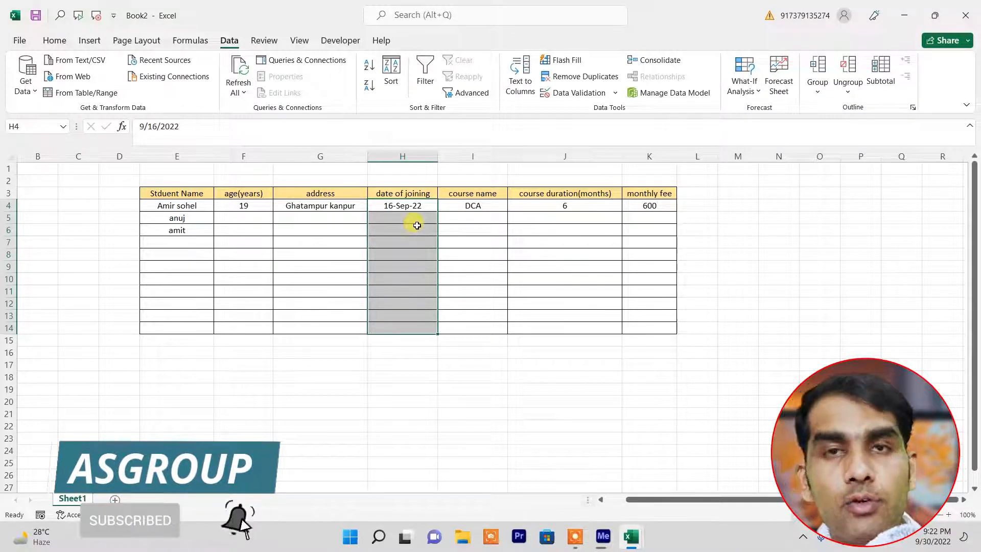
{"action": "left_click", "coordinate": [615, 93]}
{"action": "left_click", "coordinate": [603, 115]}
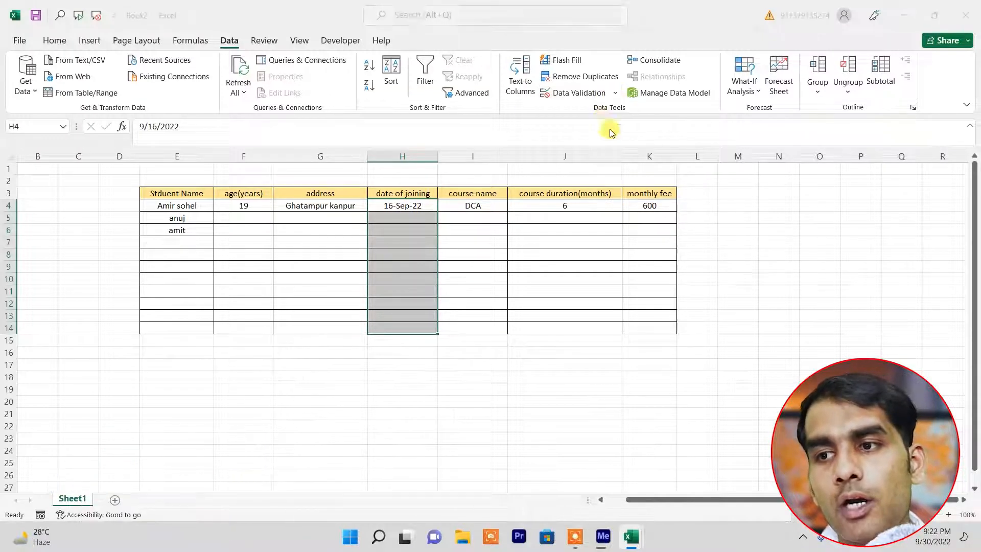
{"action": "left_click", "coordinate": [546, 68]}
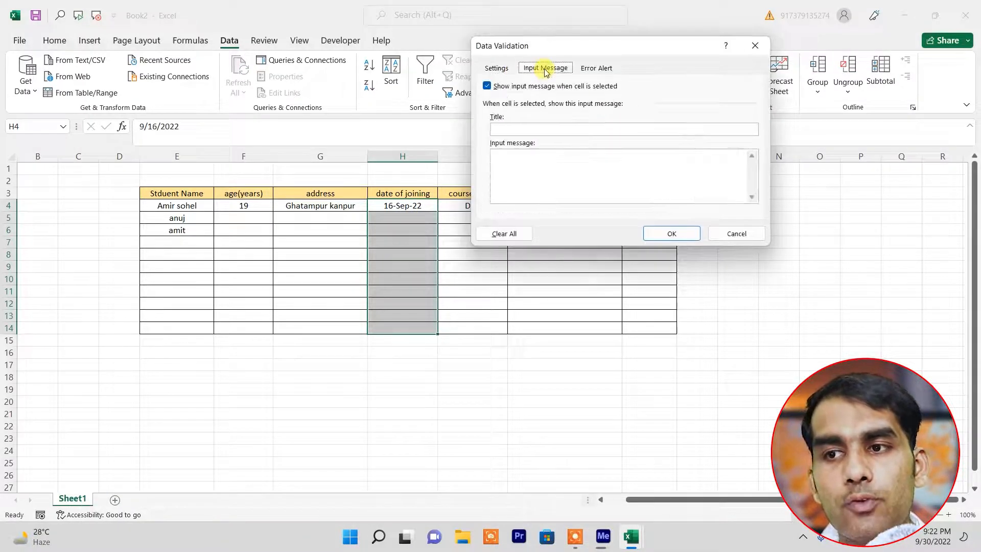
{"action": "left_click", "coordinate": [546, 130]}
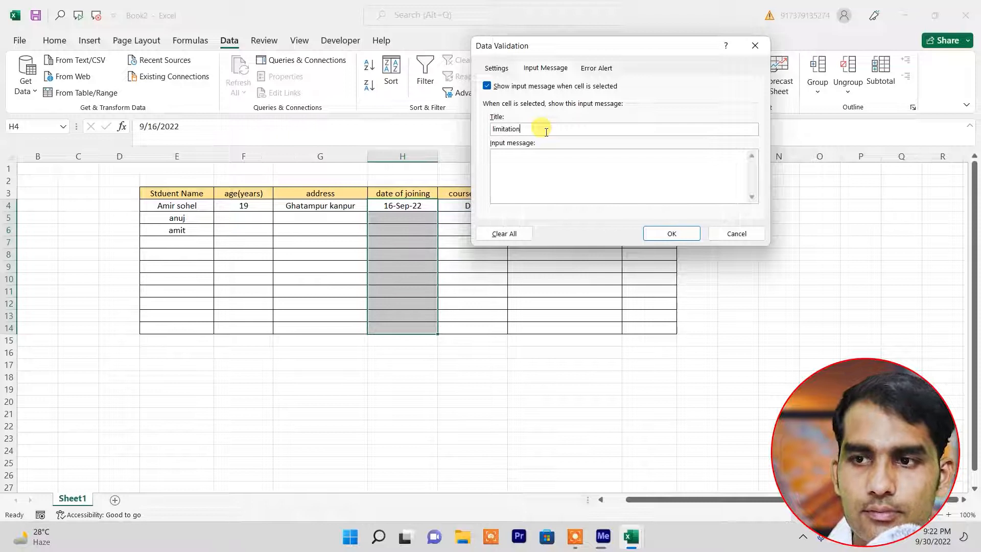
{"action": "left_click", "coordinate": [547, 172]}
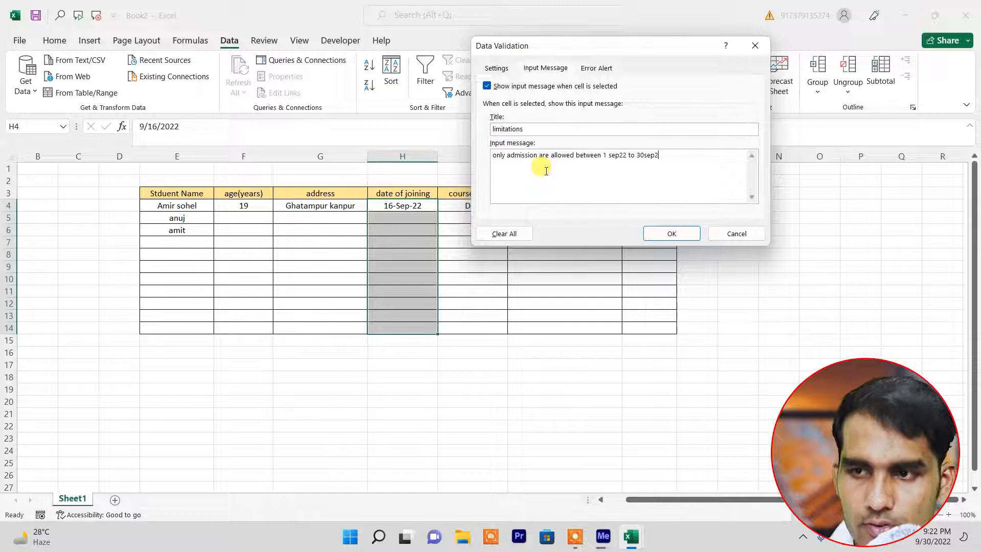
{"action": "left_click", "coordinate": [672, 235]}
{"action": "left_click", "coordinate": [381, 408]}
{"action": "left_click", "coordinate": [403, 269]}
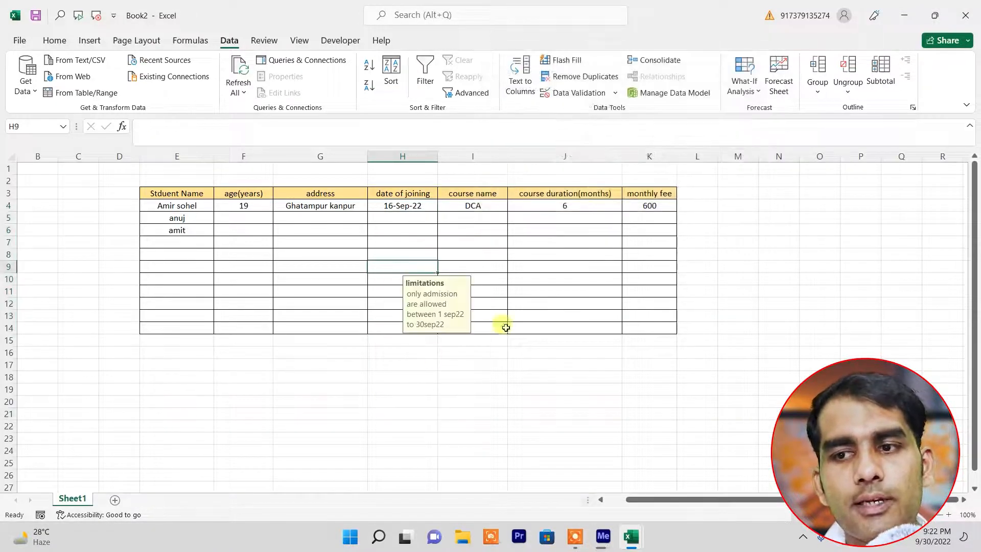
- Enter the course names dca, adca and mdca in cells R16 to R18, outside the admission table
{"action": "left_click_drag", "start_coordinate": [470, 202], "coordinate": [489, 326]}
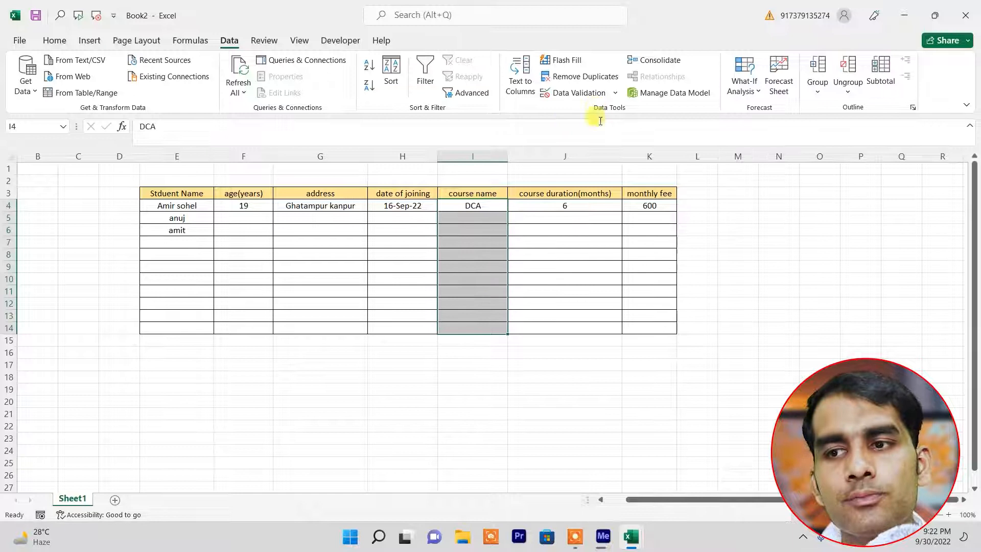
{"action": "left_click", "coordinate": [543, 268]}
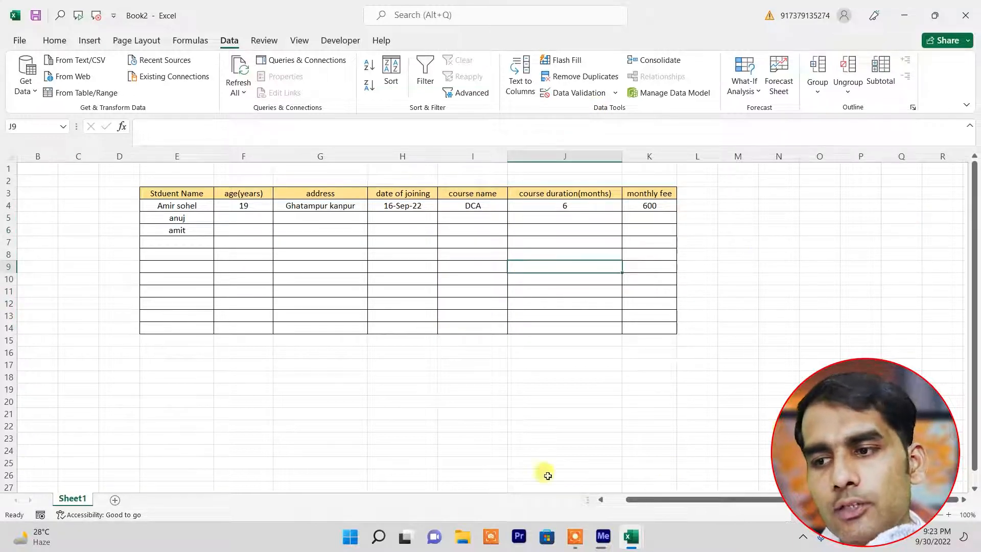
{"action": "left_click", "coordinate": [926, 349]}
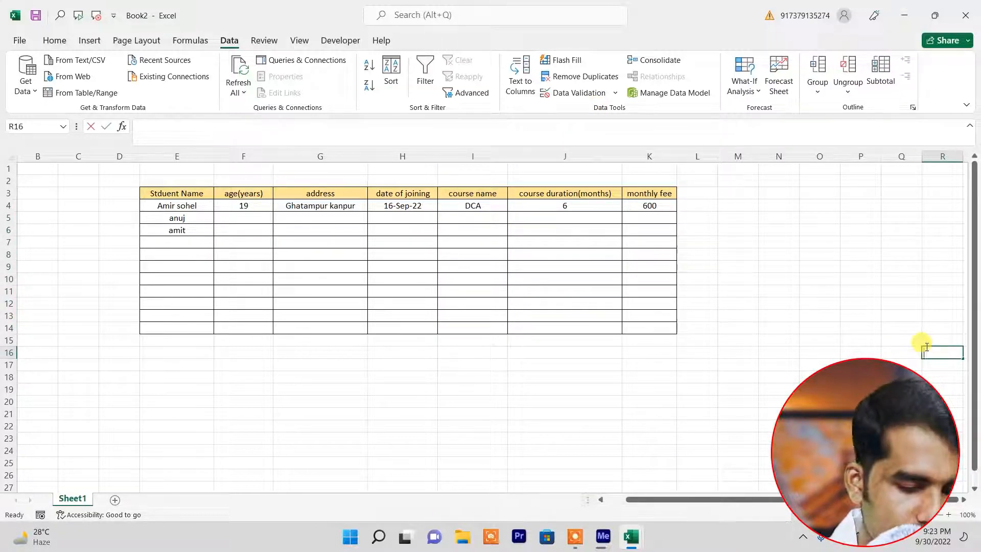
{"action": "type", "text": "dca"}
{"action": "key", "text": "Return"}
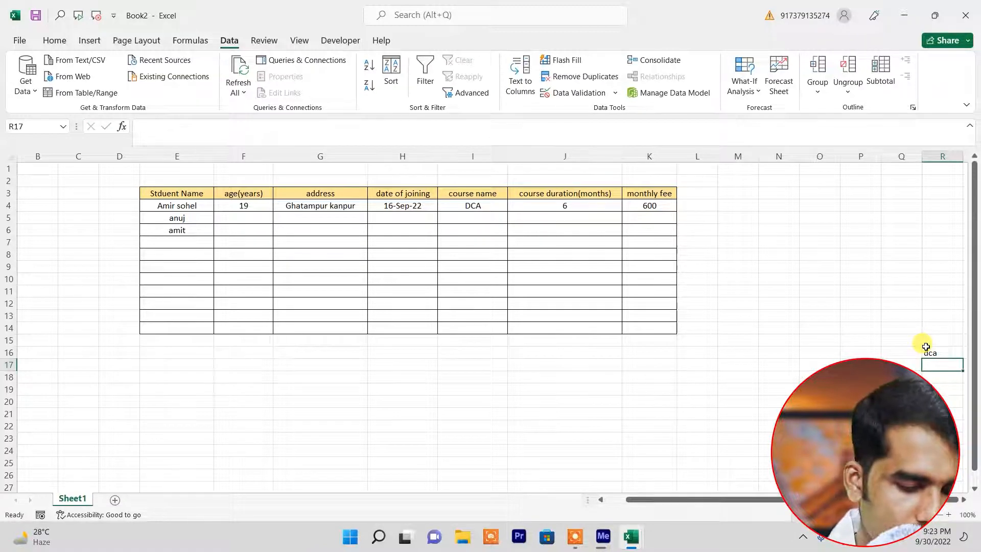
{"action": "type", "text": "adca"}
{"action": "key", "text": "Return"}
{"action": "type", "text": "m"}
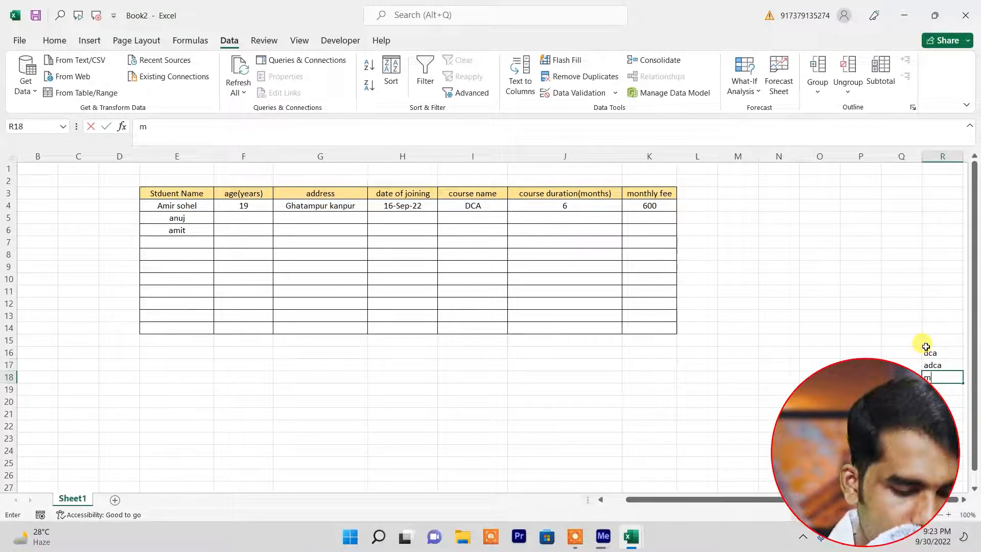
{"action": "type", "text": "dca"}
{"action": "key", "text": "Return"}
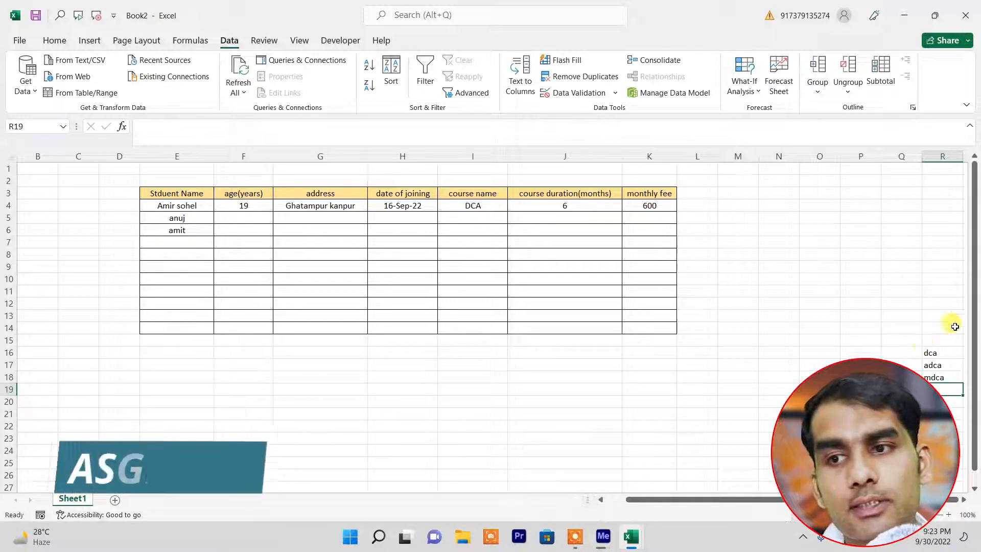
- Restrict the course name cells I4:I14 to a list with the directly entered source DCA,ADCA,MDCA
{"action": "left_click_drag", "start_coordinate": [471, 204], "coordinate": [475, 332]}
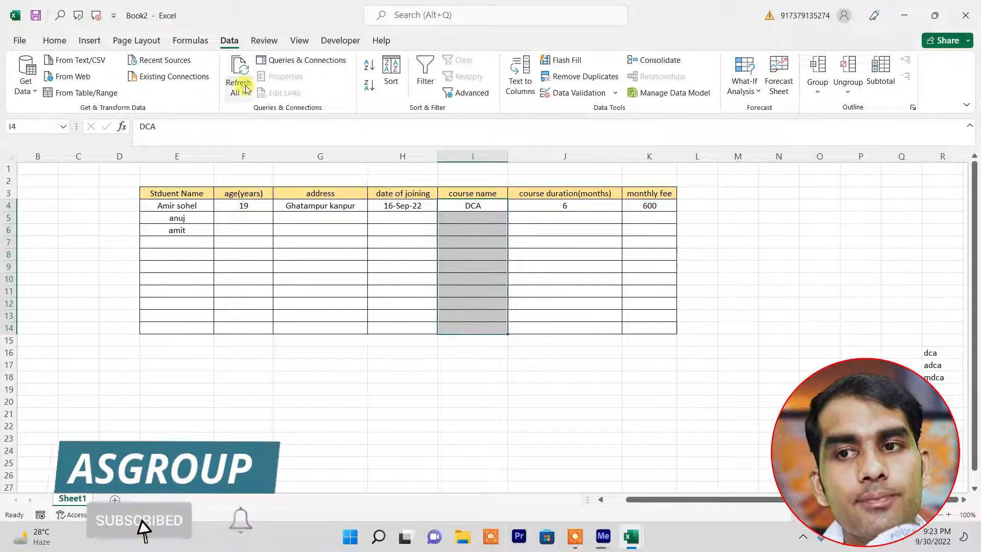
{"action": "left_click", "coordinate": [613, 94]}
{"action": "left_click", "coordinate": [595, 112]}
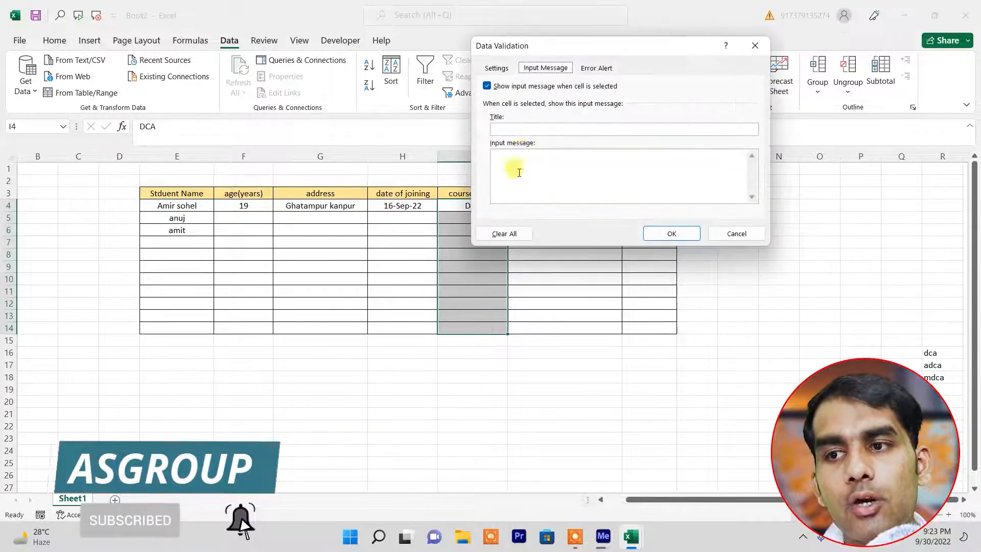
{"action": "left_click", "coordinate": [495, 68]}
{"action": "left_click", "coordinate": [578, 113]}
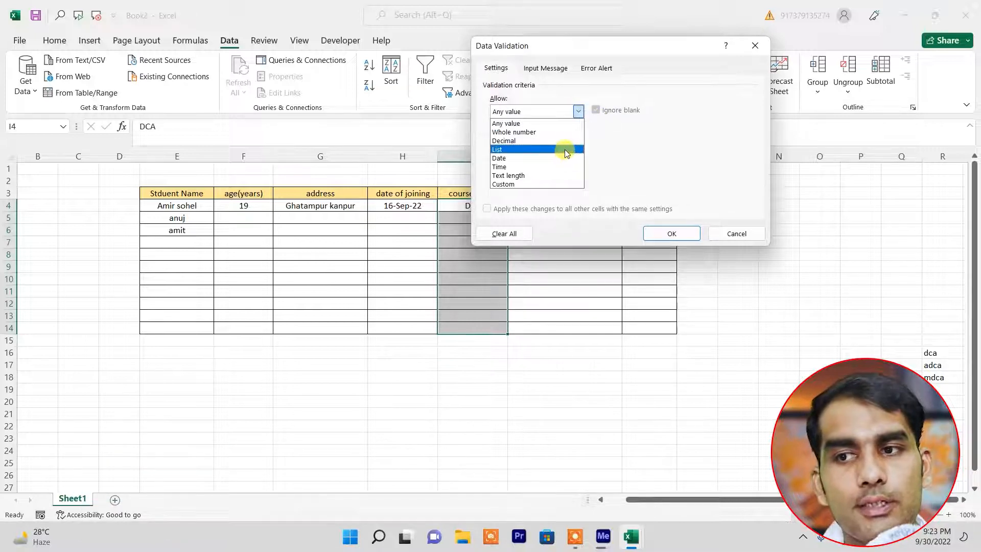
{"action": "left_click", "coordinate": [566, 149]}
{"action": "left_click_drag", "start_coordinate": [610, 48], "coordinate": [302, 116]}
{"action": "left_click", "coordinate": [273, 233]}
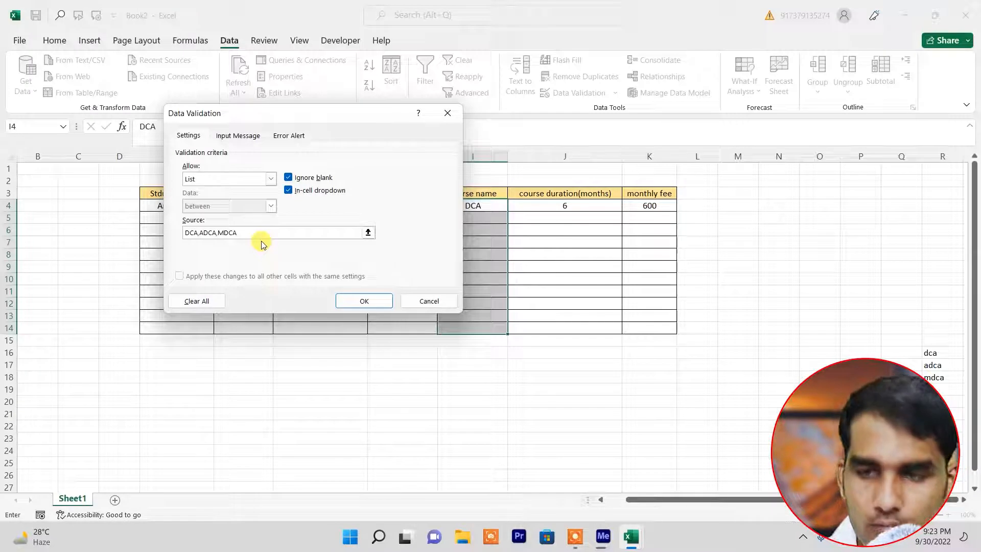
{"action": "left_click", "coordinate": [352, 302]}
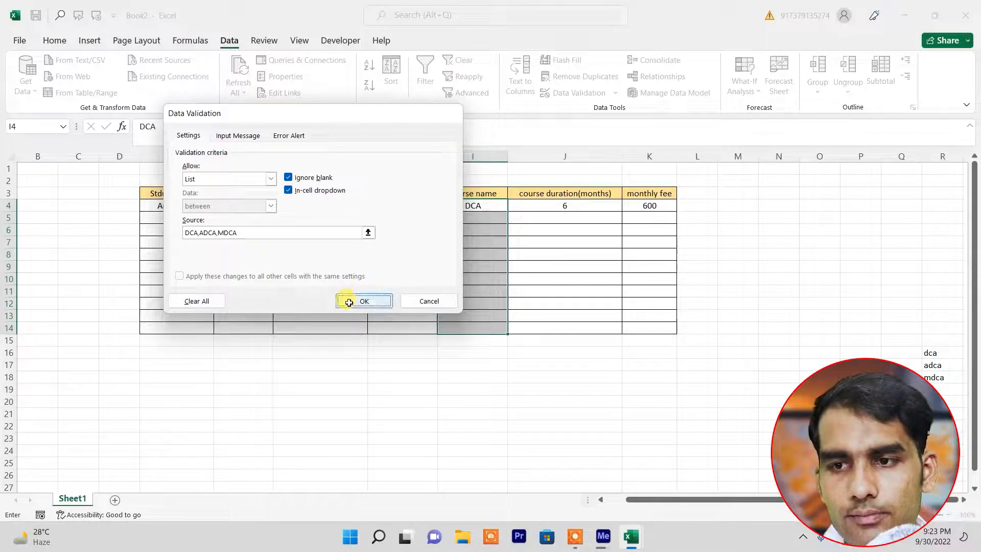
{"action": "left_click", "coordinate": [383, 347]}
{"action": "left_click", "coordinate": [476, 220]}
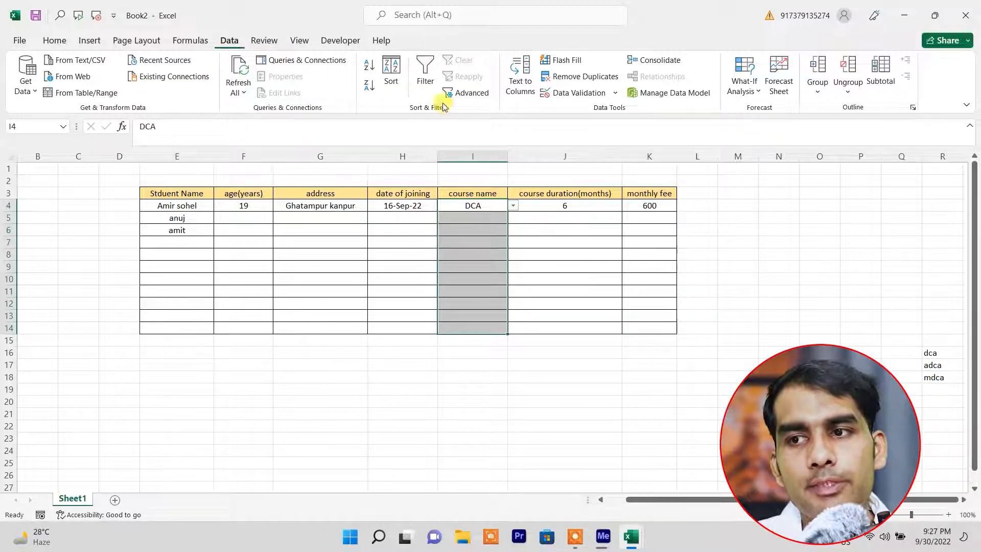
- Clear all data validation from the course name cells I4:I14
{"action": "left_click", "coordinate": [615, 93]}
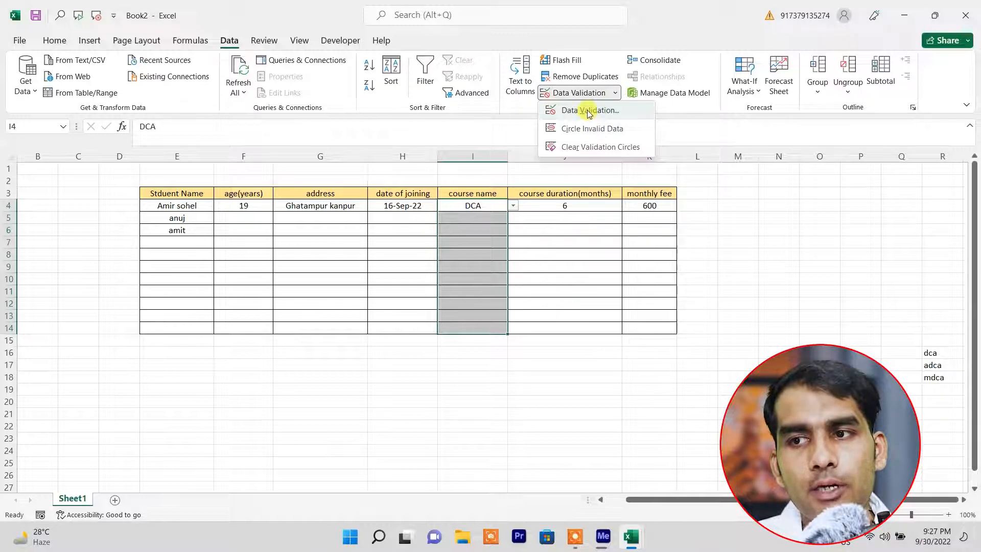
{"action": "left_click", "coordinate": [588, 109]}
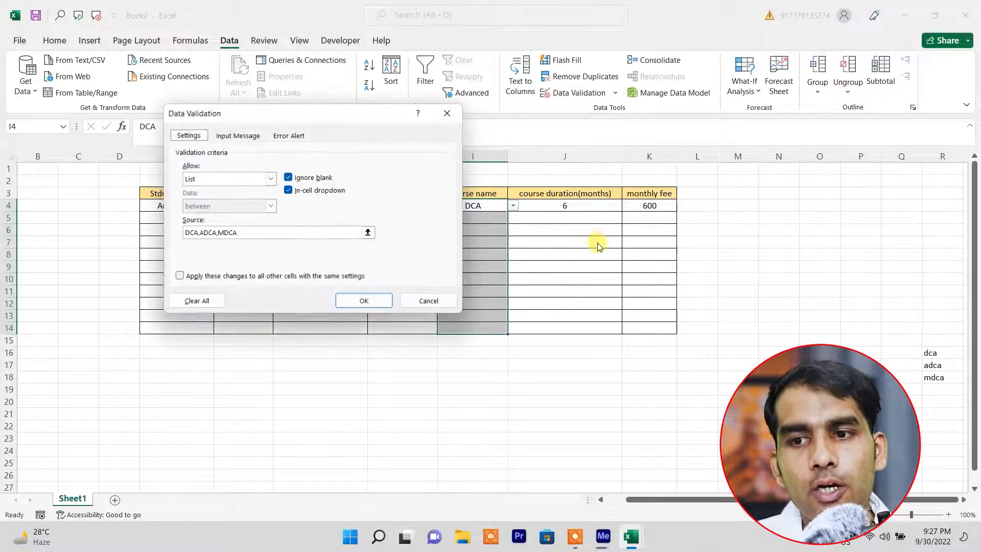
{"action": "left_click", "coordinate": [205, 306]}
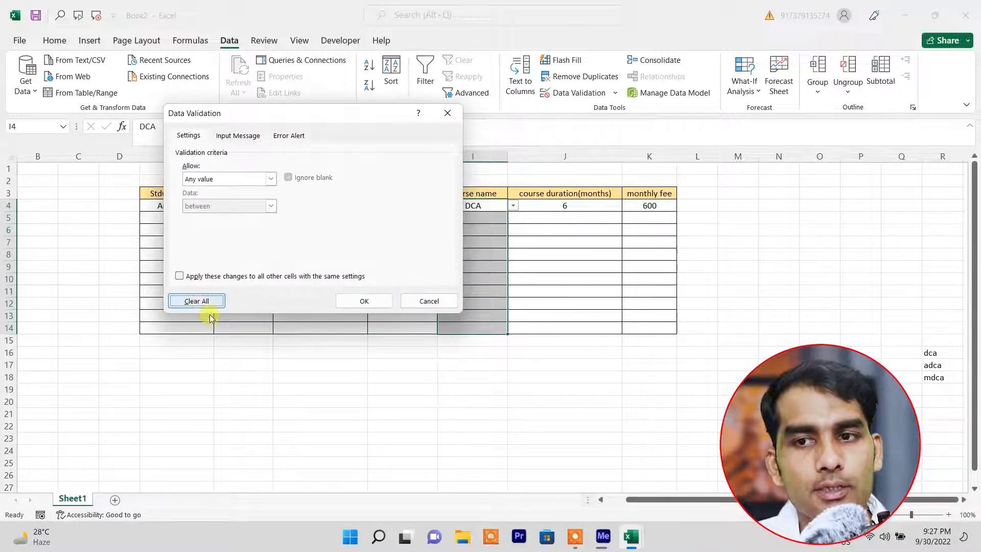
{"action": "left_click", "coordinate": [377, 301]}
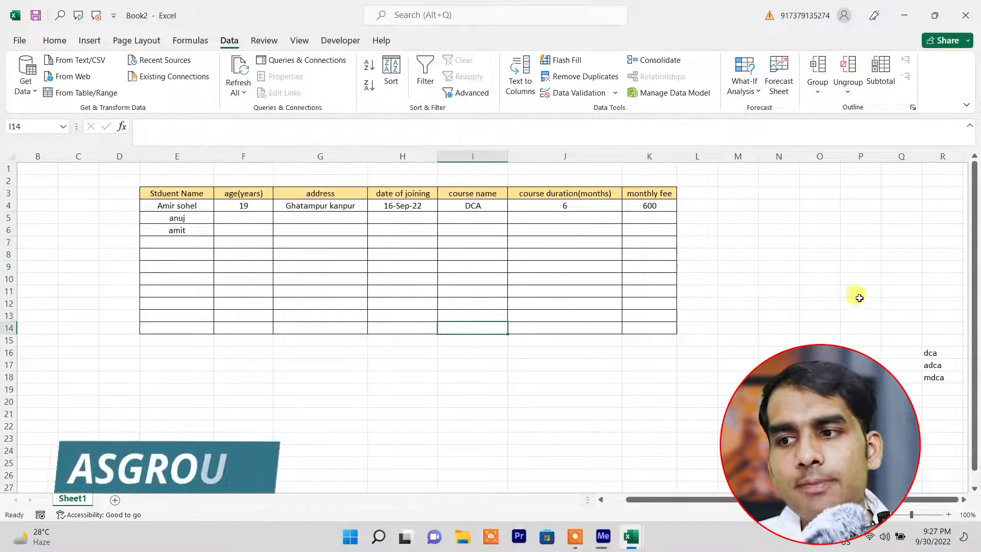
- Restrict the course name cells I4:I15 to a list that takes its source from cells R16:R18
{"action": "left_click_drag", "start_coordinate": [934, 352], "coordinate": [937, 402]}
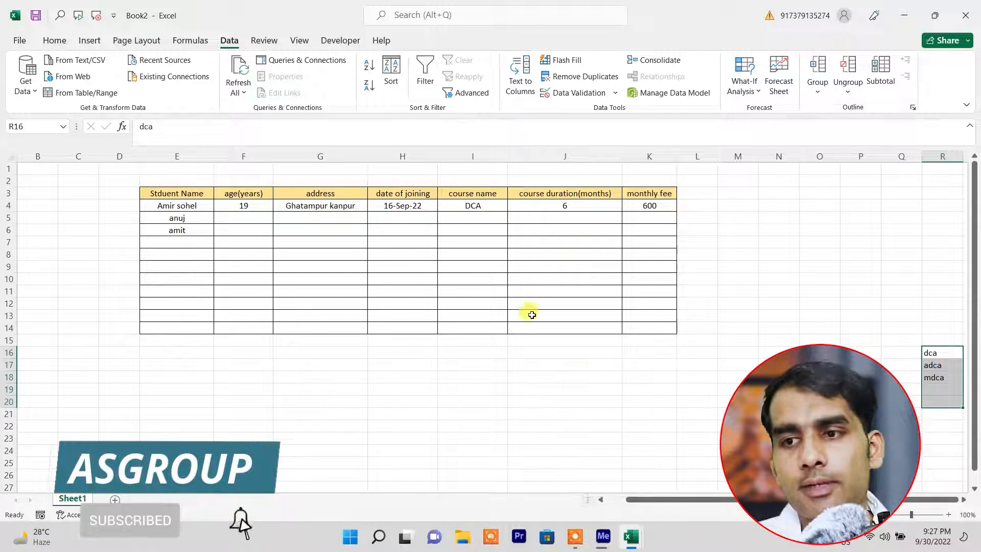
{"action": "left_click_drag", "start_coordinate": [475, 205], "coordinate": [483, 340]}
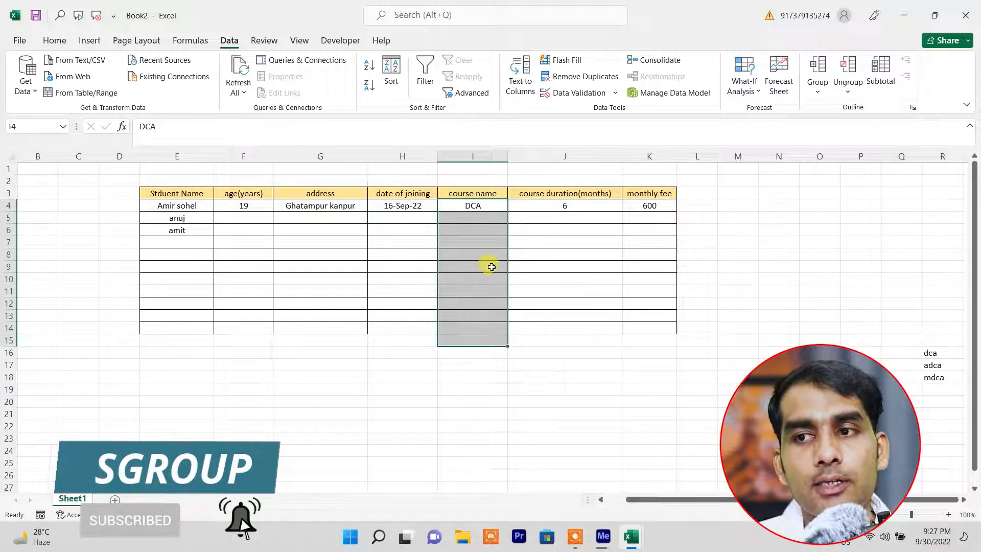
{"action": "left_click", "coordinate": [616, 93]}
{"action": "left_click", "coordinate": [590, 109]}
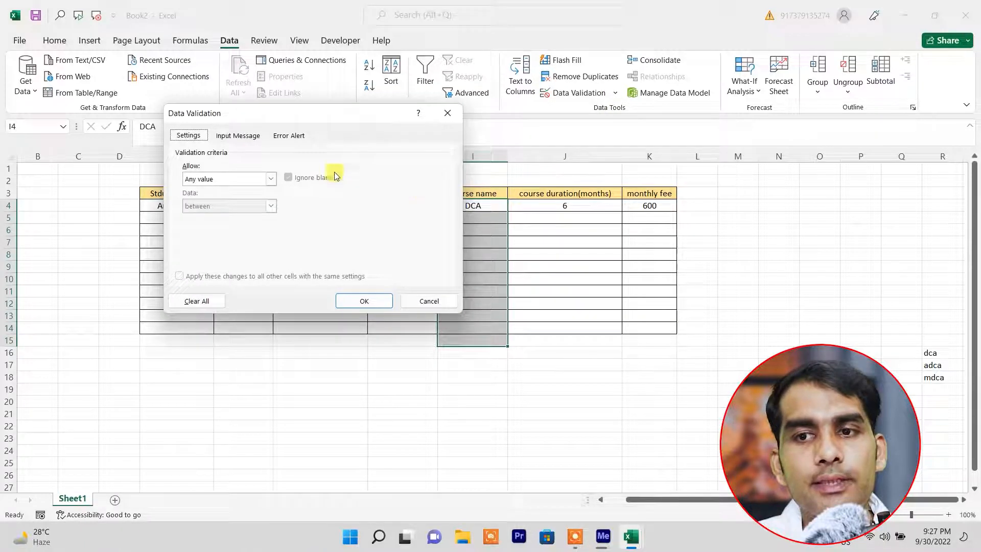
{"action": "left_click", "coordinate": [271, 179]}
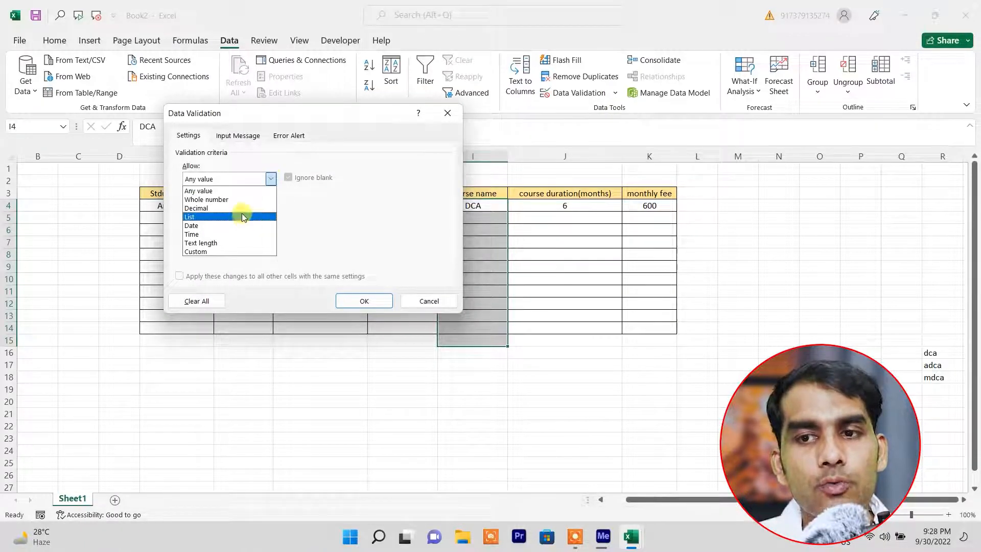
{"action": "left_click", "coordinate": [241, 217]}
{"action": "left_click", "coordinate": [248, 231]}
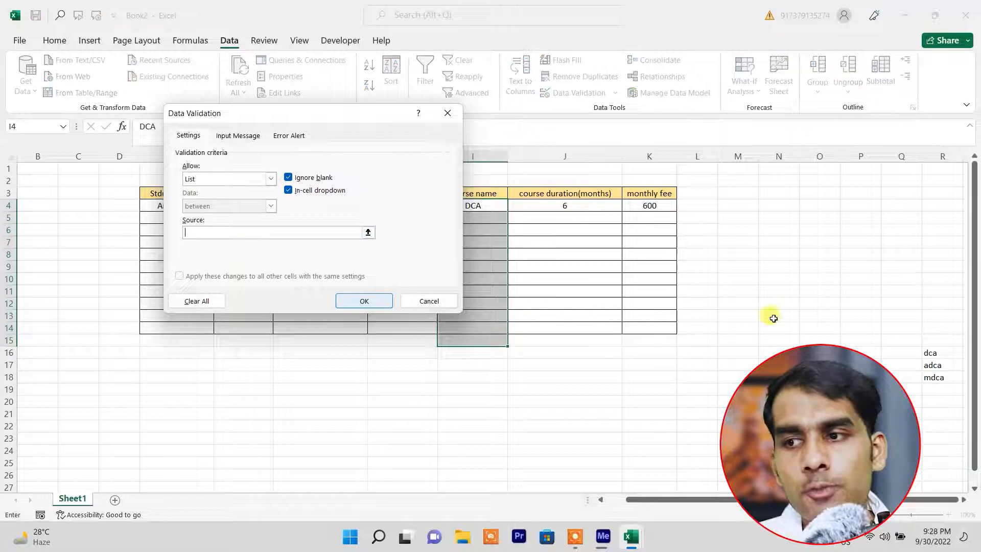
{"action": "left_click_drag", "start_coordinate": [935, 349], "coordinate": [934, 377]}
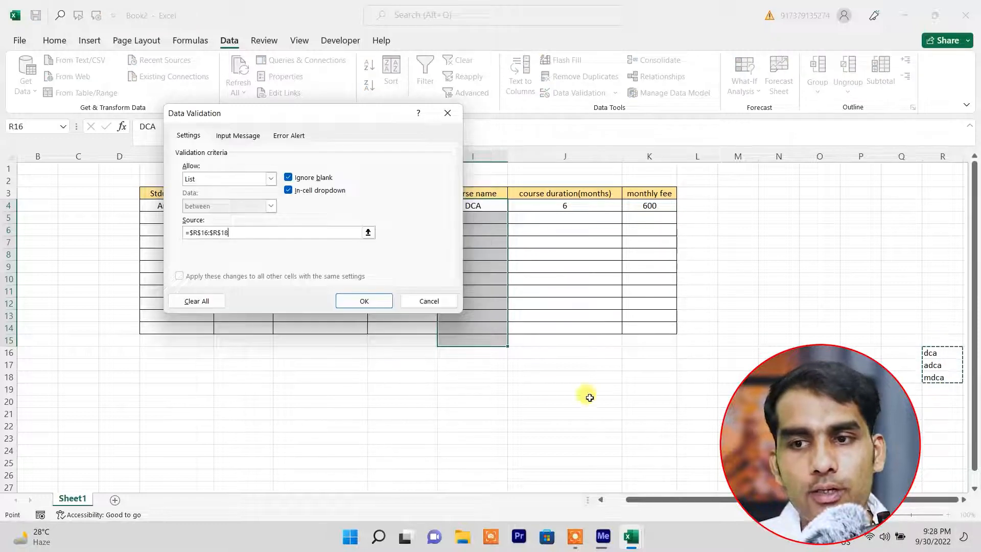
{"action": "left_click", "coordinate": [372, 307]}
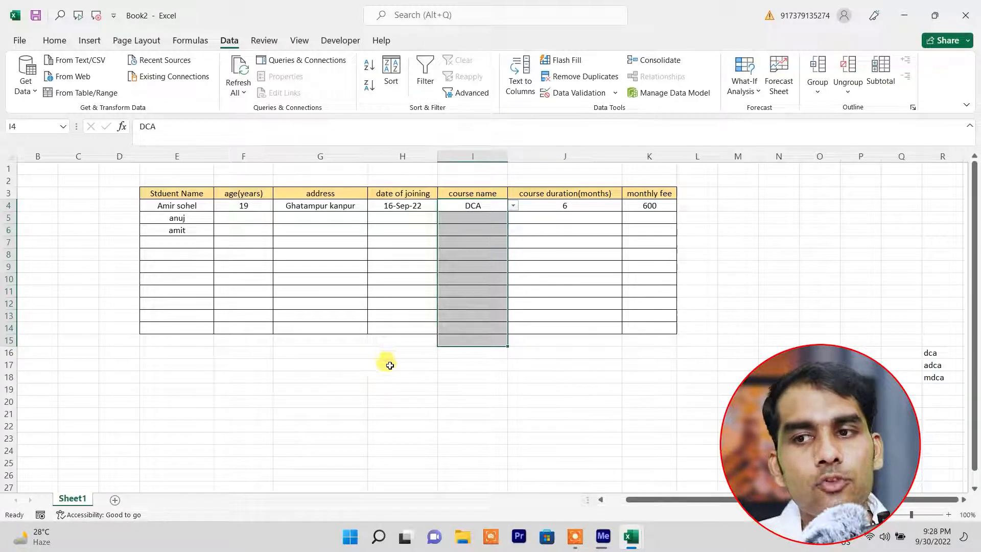
- Test the course name rule by trying to enter DTP in cell I7, and discard the entry
{"action": "left_click", "coordinate": [385, 362]}
{"action": "left_click", "coordinate": [487, 239]}
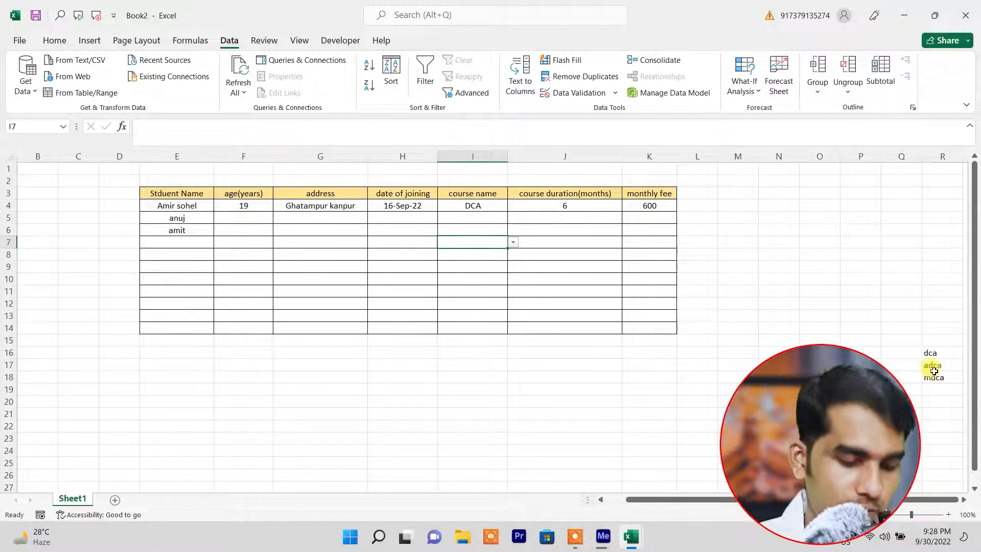
{"action": "type", "text": "DTP"}
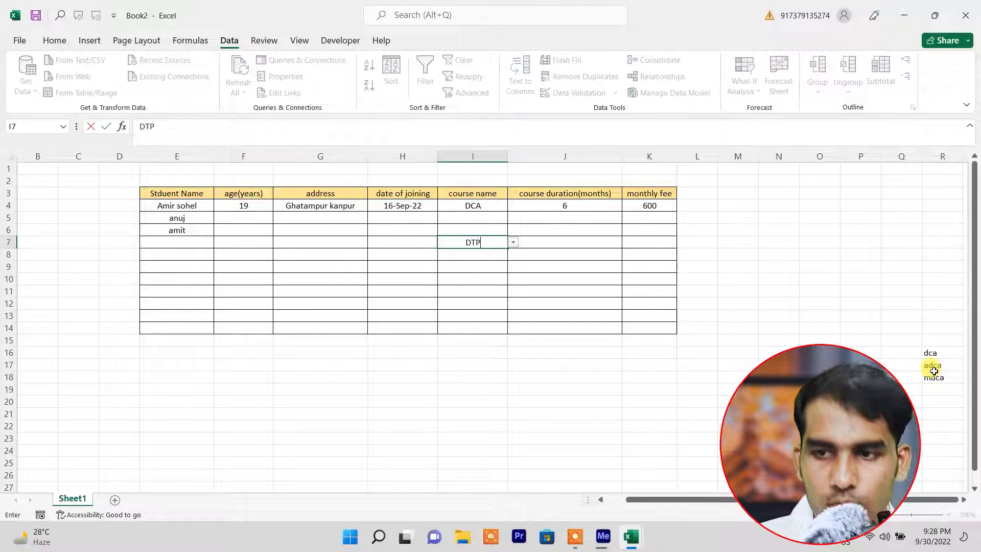
{"action": "key", "text": "Return"}
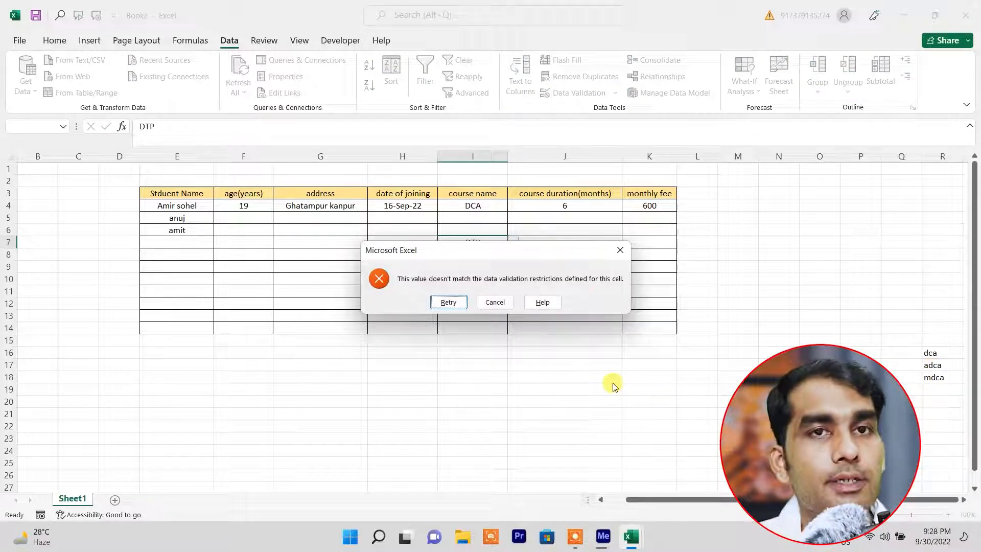
{"action": "left_click", "coordinate": [620, 250]}
{"action": "left_click", "coordinate": [523, 254]}
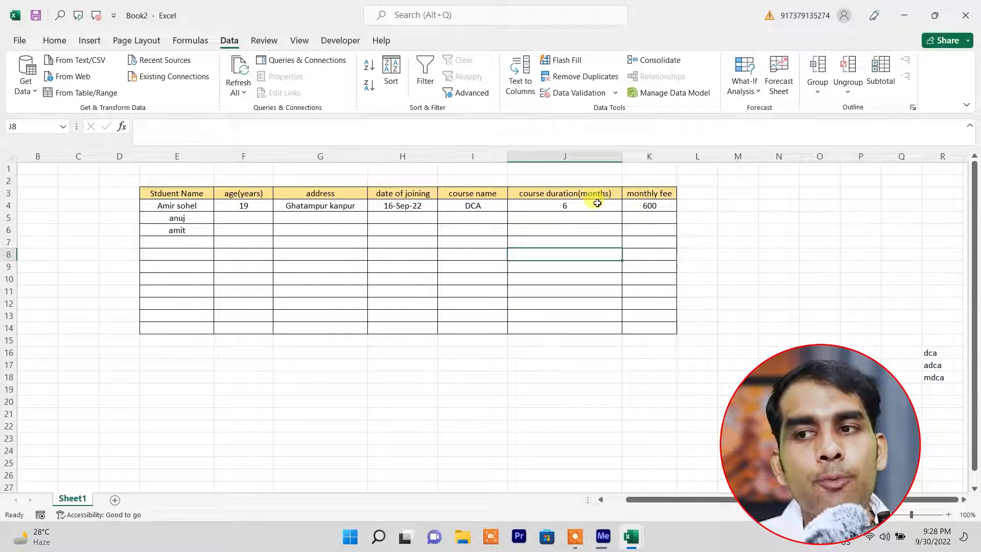
- Restrict the course duration cells J4:J14 to whole numbers between 6 and 18
{"action": "left_click_drag", "start_coordinate": [571, 203], "coordinate": [584, 338]}
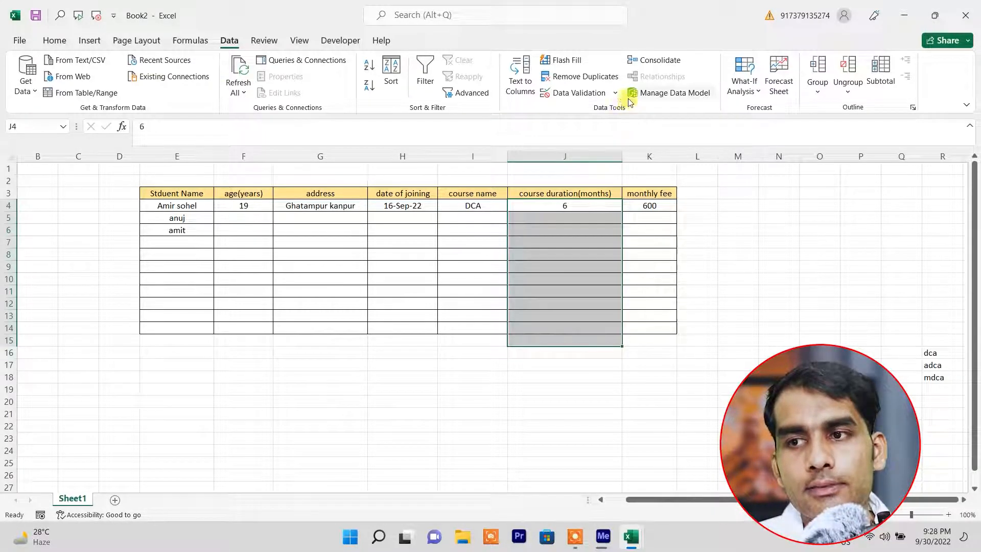
{"action": "left_click", "coordinate": [547, 263]}
{"action": "left_click_drag", "start_coordinate": [551, 213], "coordinate": [568, 329]}
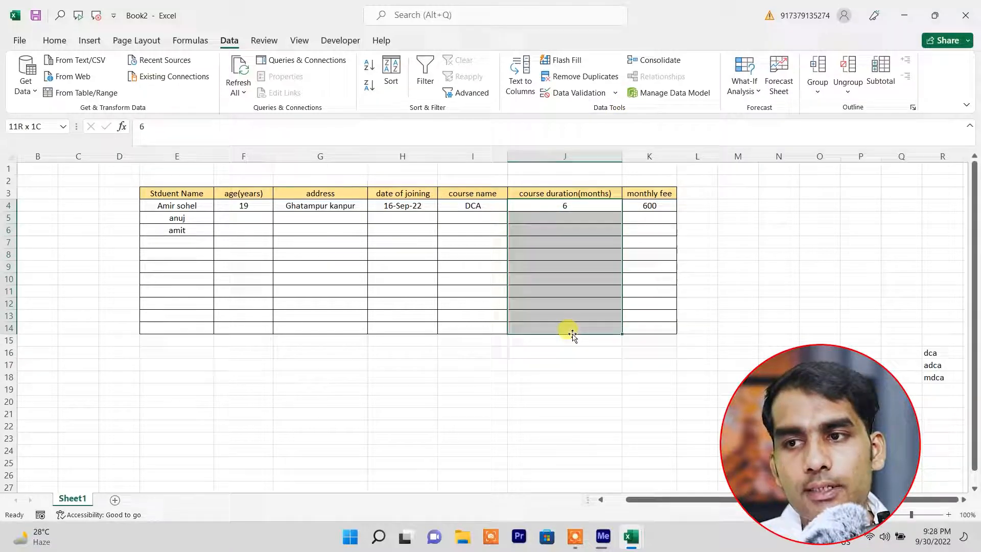
{"action": "left_click", "coordinate": [615, 93]}
{"action": "left_click", "coordinate": [585, 106]}
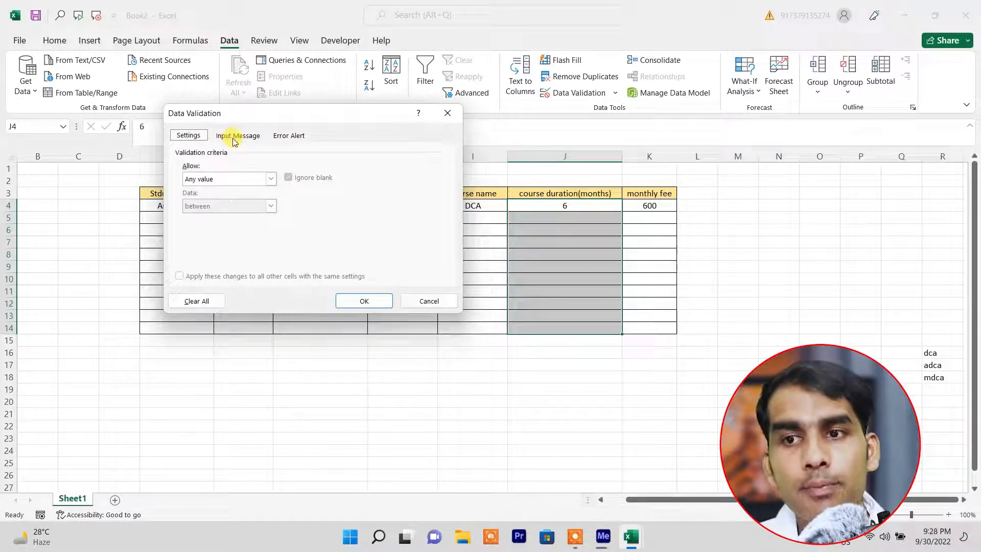
{"action": "left_click", "coordinate": [271, 179]}
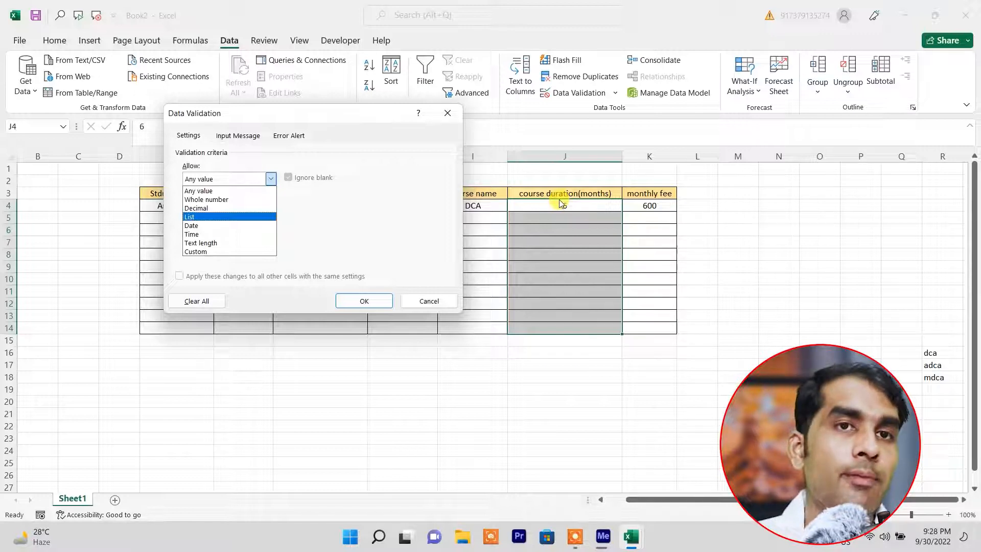
{"action": "left_click", "coordinate": [249, 199]}
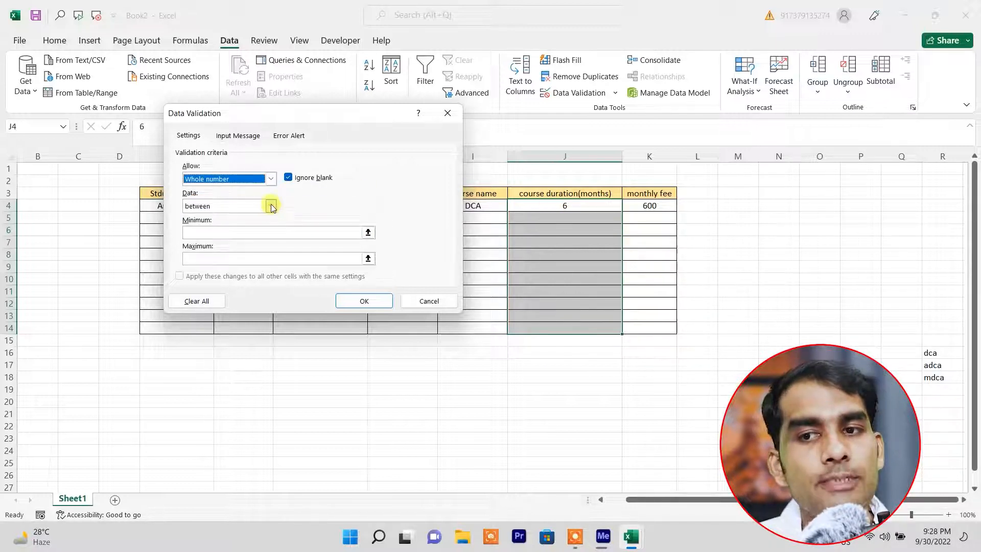
{"action": "left_click", "coordinate": [263, 232]}
{"action": "type", "text": "6"}
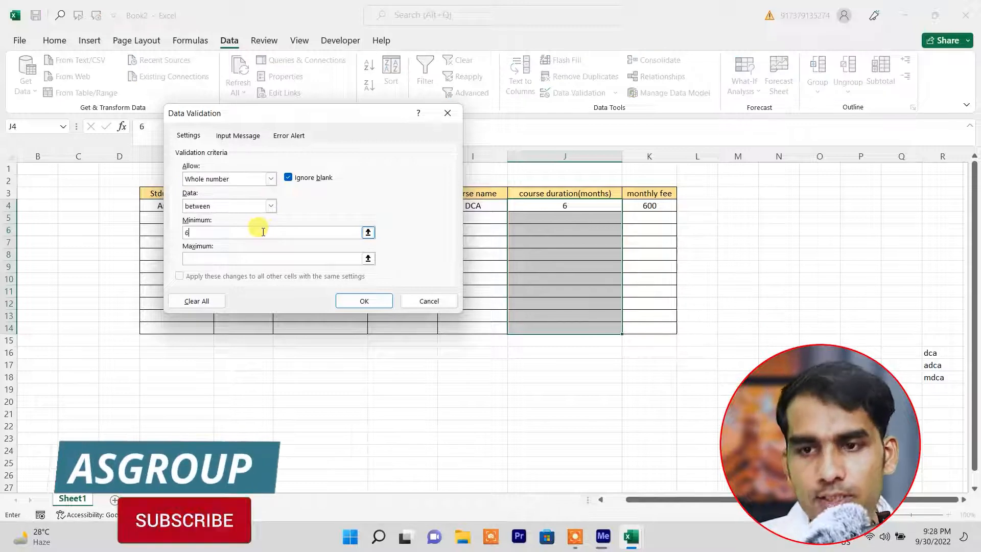
{"action": "left_click", "coordinate": [252, 257]}
{"action": "type", "text": "18"}
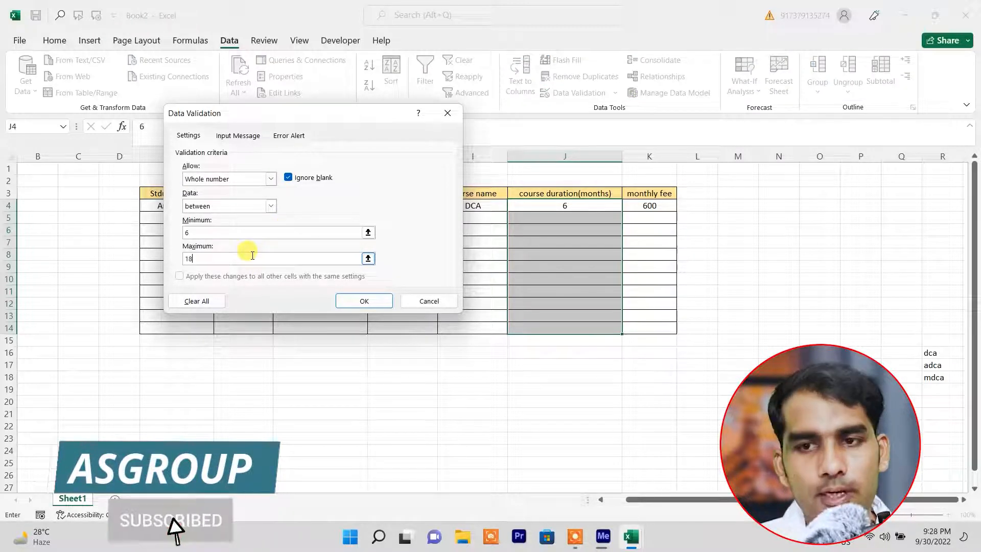
- Add an input message titled VALIDITY reading COURSE ARE BETWEEN 6 MOTHS TO 18 MONTHS, apply the rule, and check the message on cell J5
{"action": "left_click", "coordinate": [237, 136]}
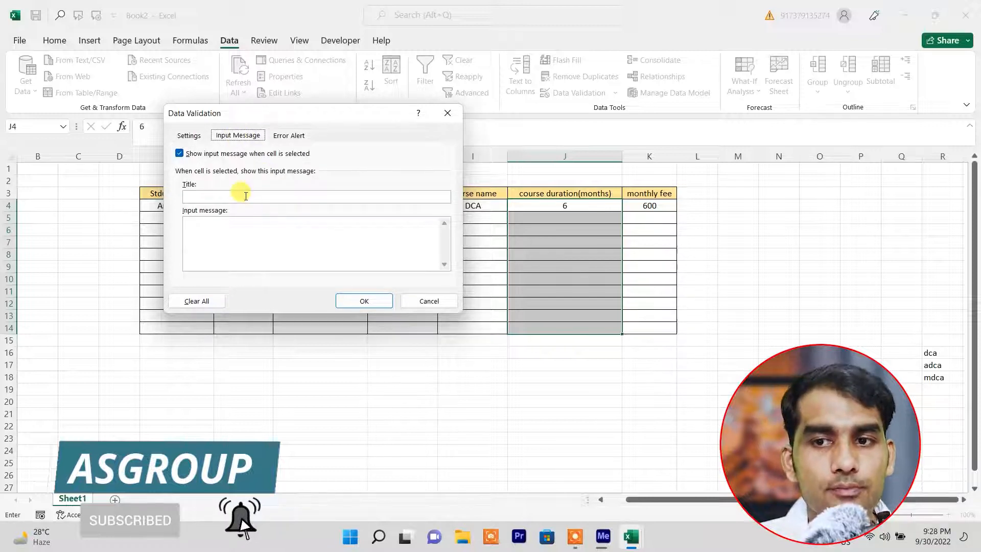
{"action": "left_click", "coordinate": [246, 196]}
{"action": "type", "text": "VALIDITY"}
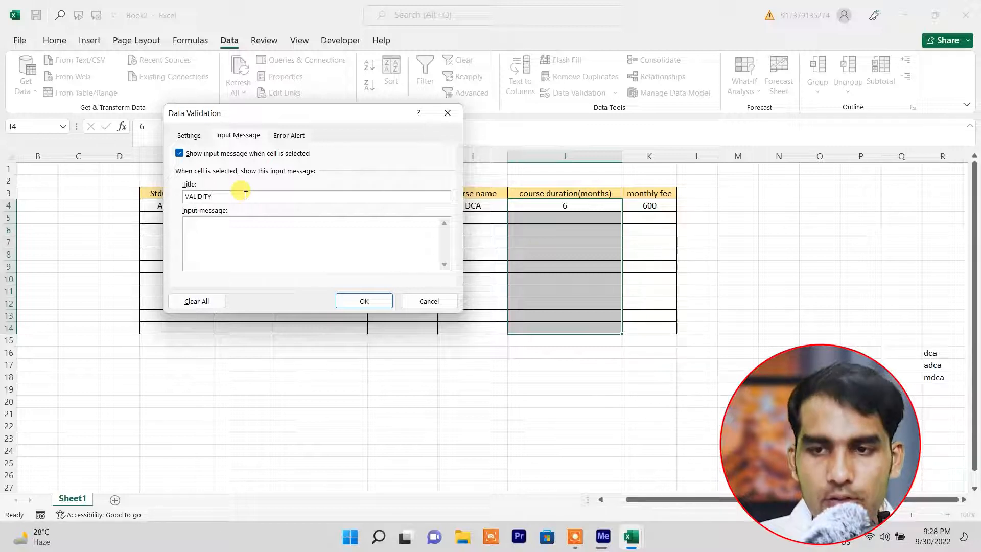
{"action": "left_click", "coordinate": [230, 224]}
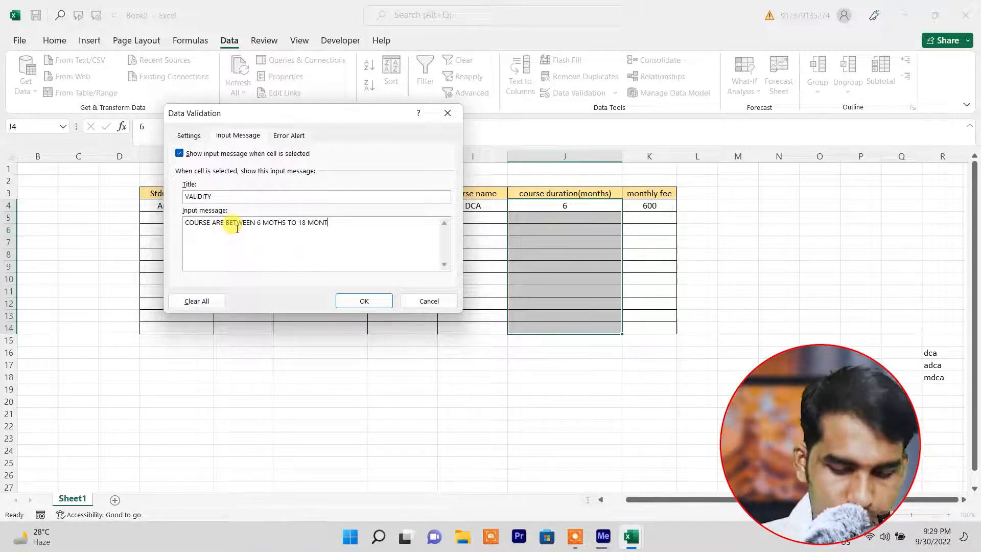
{"action": "left_click", "coordinate": [344, 302]}
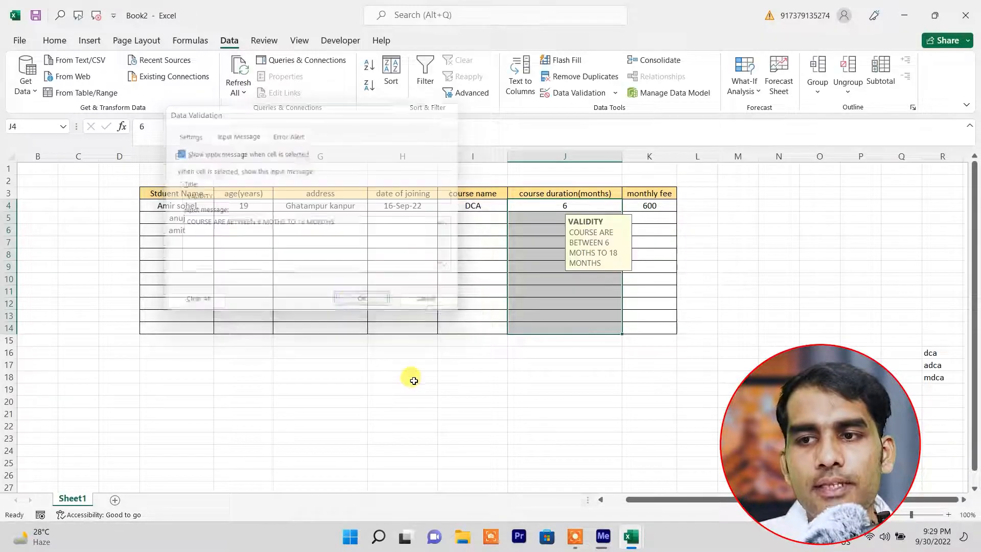
{"action": "left_click", "coordinate": [409, 378]}
{"action": "left_click", "coordinate": [544, 219]}
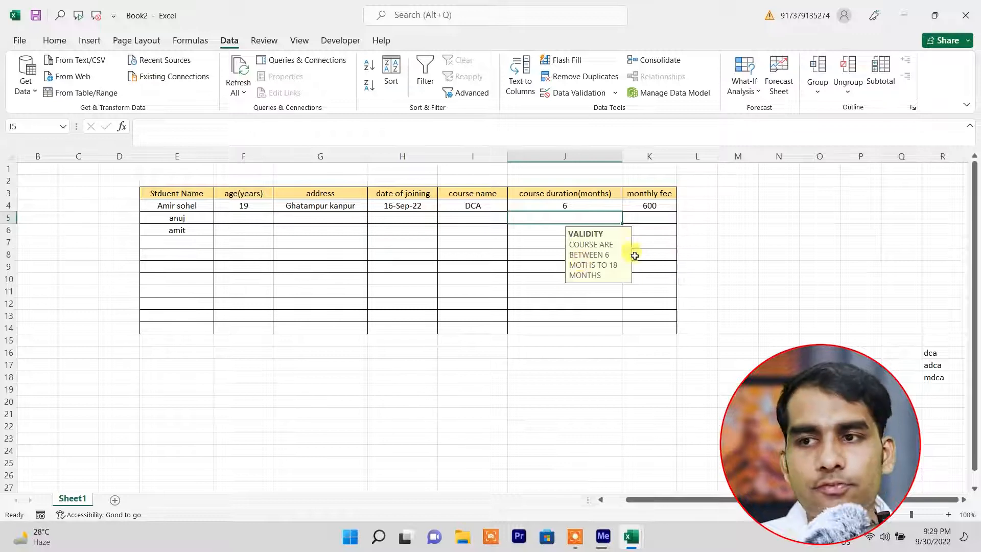
- Restrict the monthly fee cells K4:K14 to decimal values between 250 and 1500
{"action": "left_click", "coordinate": [649, 206]}
{"action": "left_click_drag", "start_coordinate": [650, 206], "coordinate": [661, 328]}
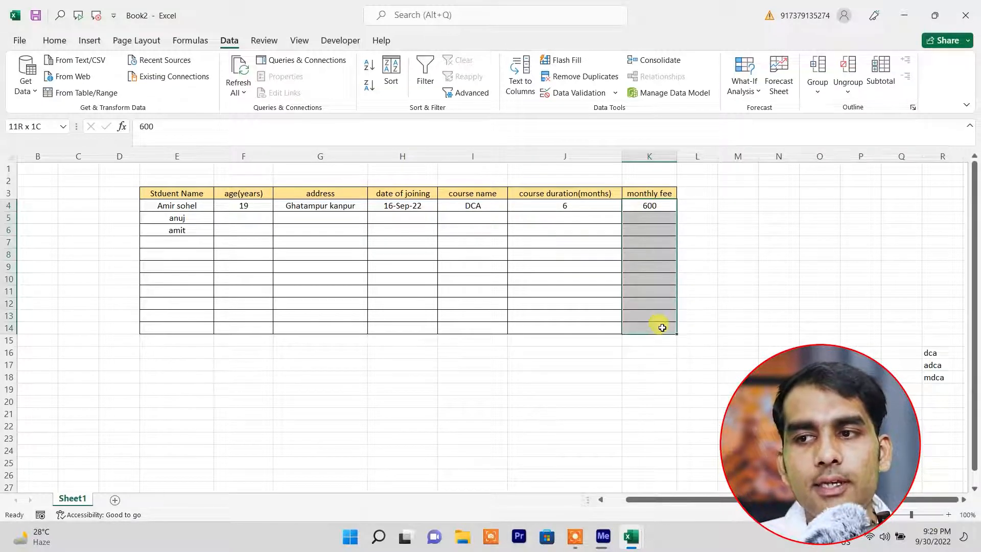
{"action": "left_click", "coordinate": [615, 93]}
{"action": "left_click", "coordinate": [611, 111]}
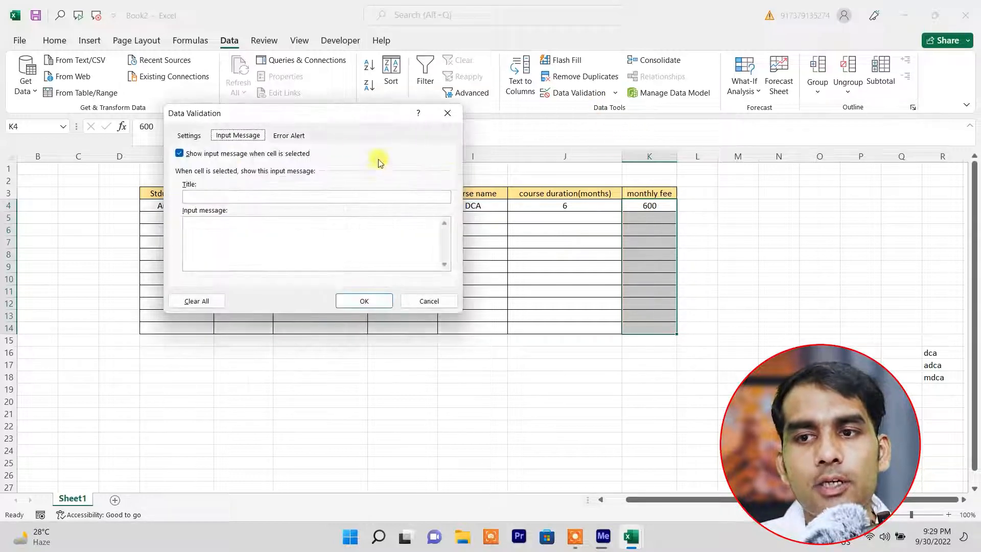
{"action": "left_click", "coordinate": [188, 135]}
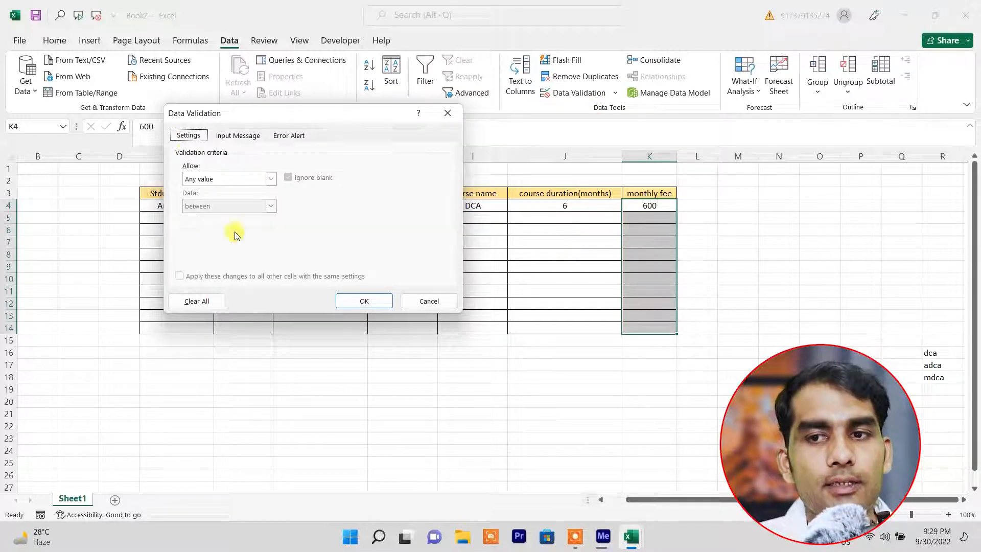
{"action": "left_click", "coordinate": [270, 179]}
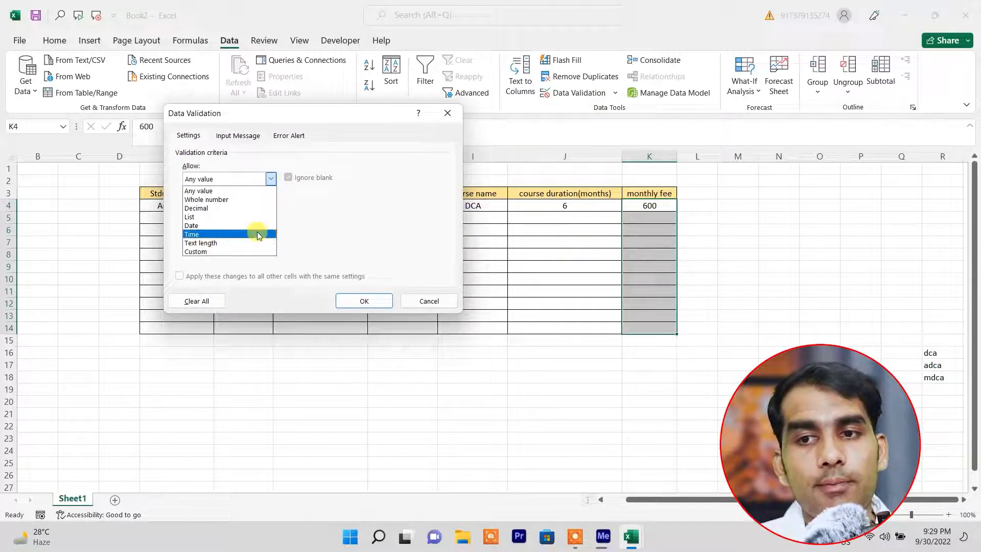
{"action": "left_click", "coordinate": [239, 208]}
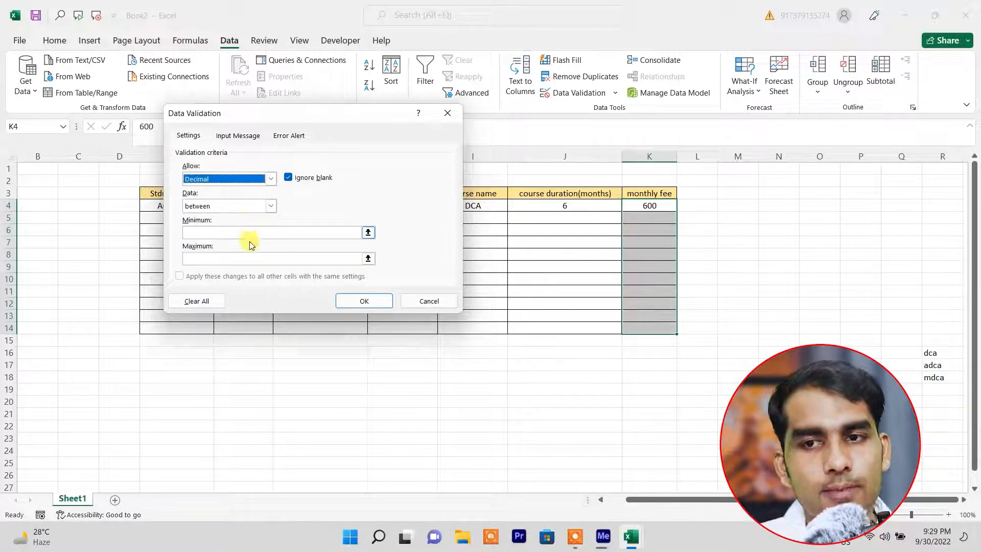
{"action": "left_click", "coordinate": [269, 205]}
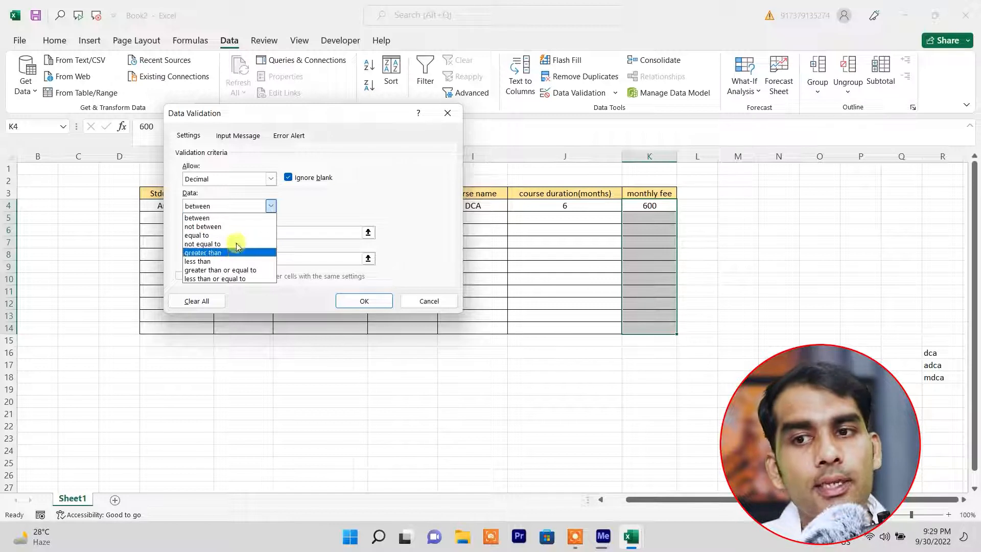
{"action": "left_click", "coordinate": [237, 218]}
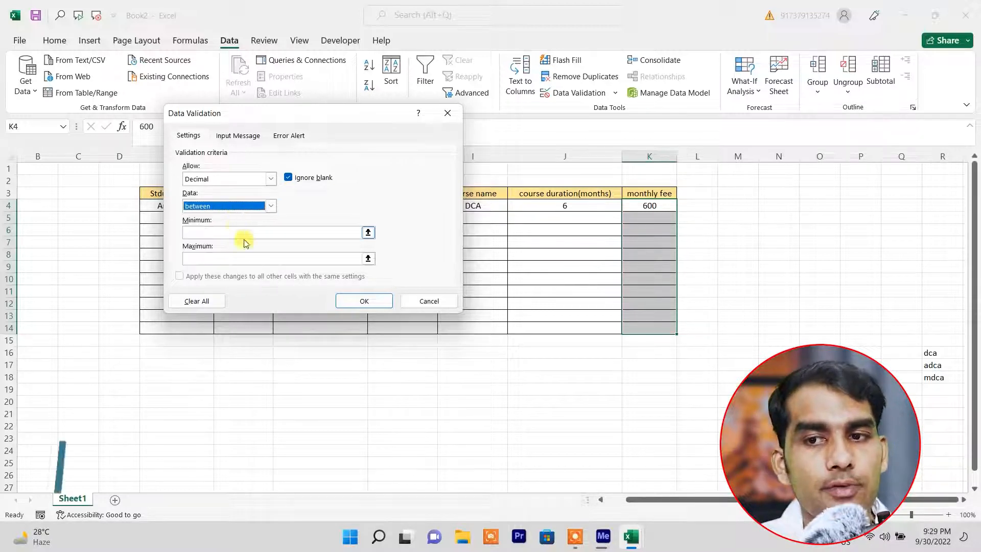
{"action": "left_click", "coordinate": [245, 233]}
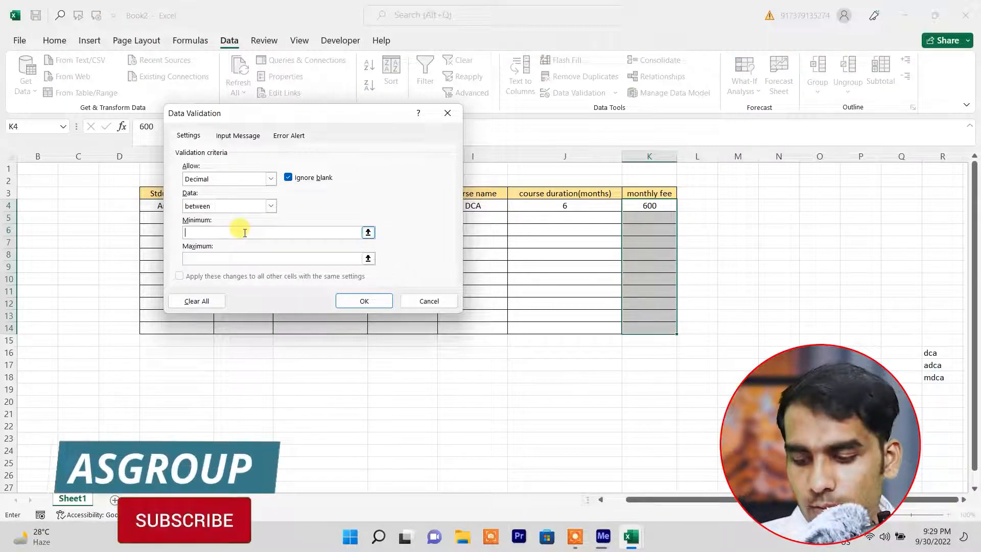
{"action": "type", "text": "250"}
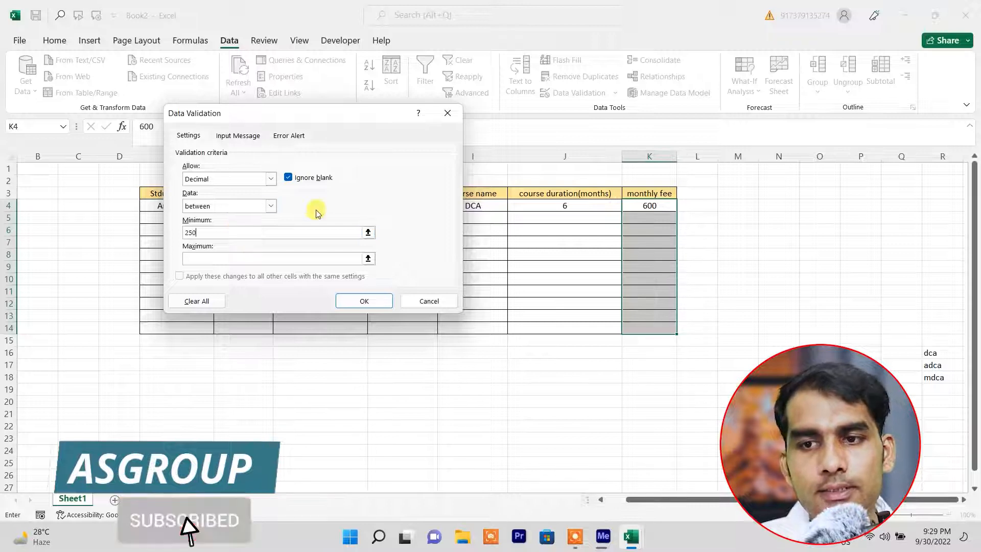
{"action": "left_click", "coordinate": [230, 258]}
{"action": "type", "text": "1500"}
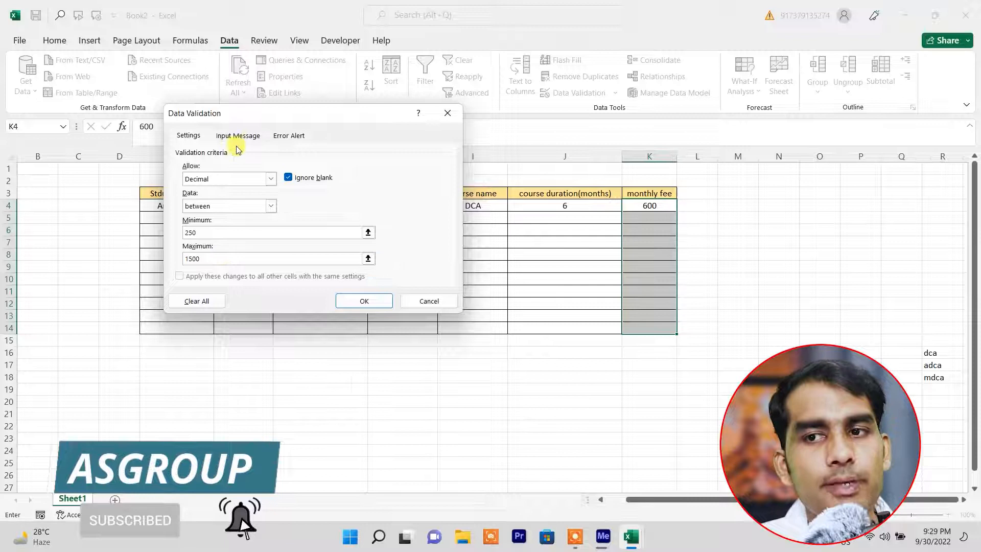
{"action": "left_click", "coordinate": [370, 301]}
{"action": "left_click", "coordinate": [468, 352]}
- Test the monthly fee rule by trying to enter 5.5 in cell K5, and choose to retry the entry
{"action": "left_click", "coordinate": [645, 218]}
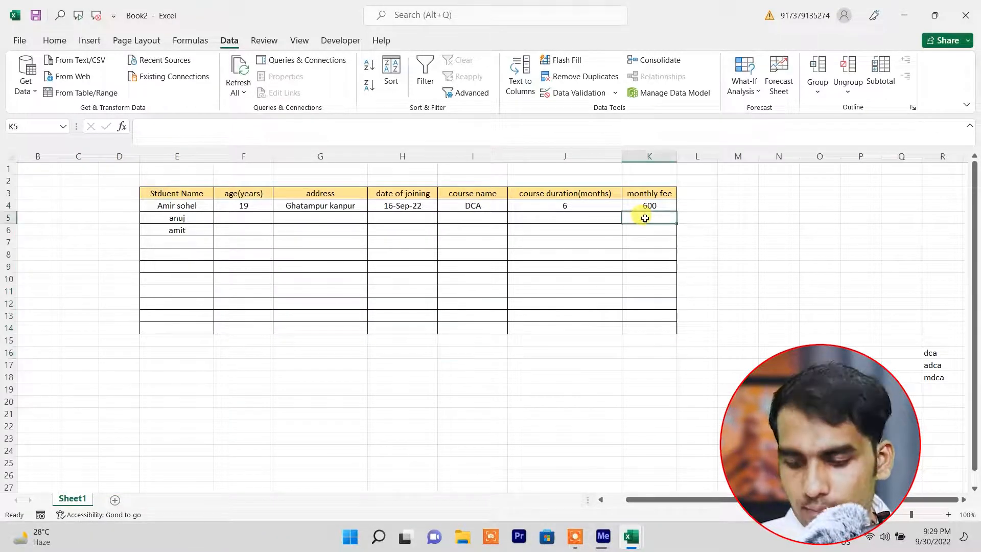
{"action": "type", "text": "5.5"}
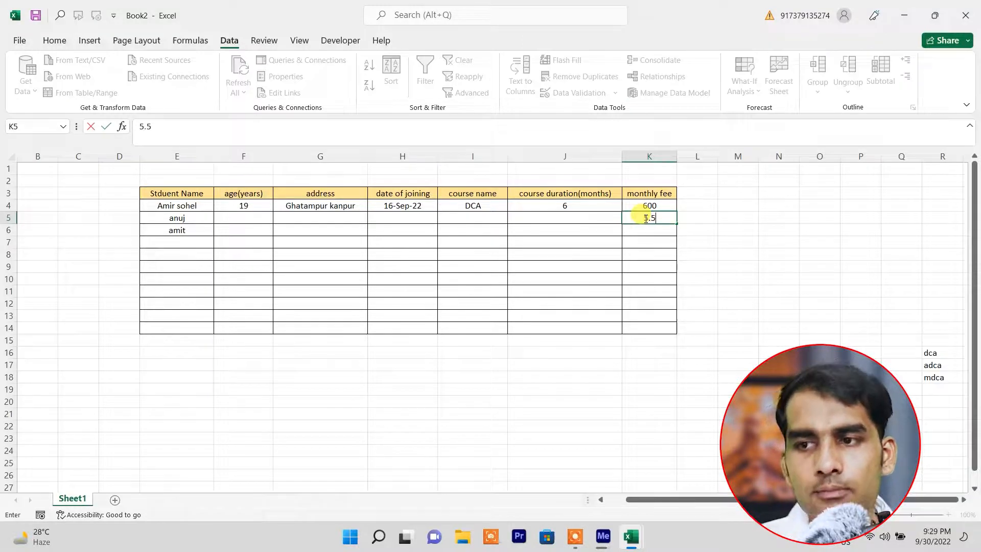
{"action": "key", "text": "Return"}
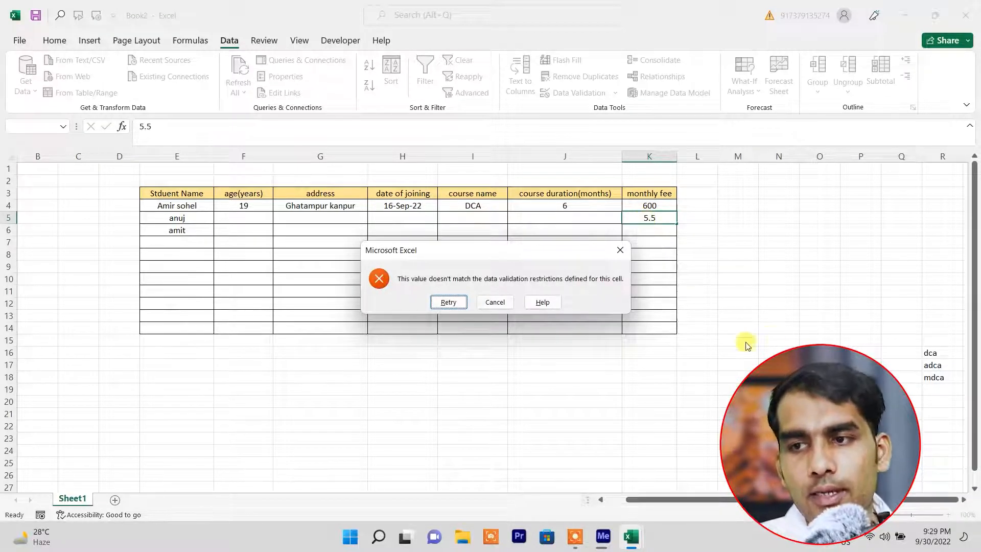
{"action": "left_click", "coordinate": [449, 303]}
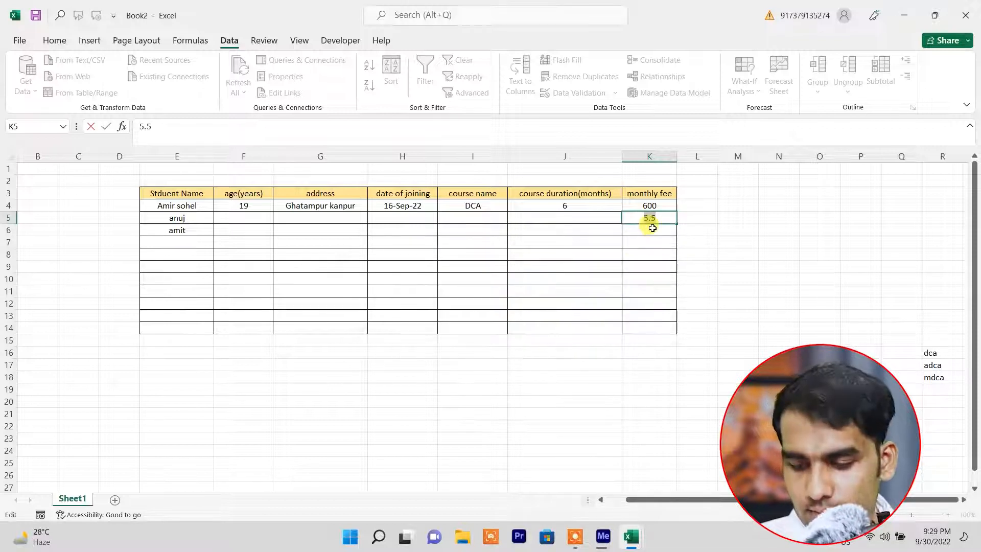
- Enter 250.5 as the monthly fee in cell K5
{"action": "type", "text": "33"}
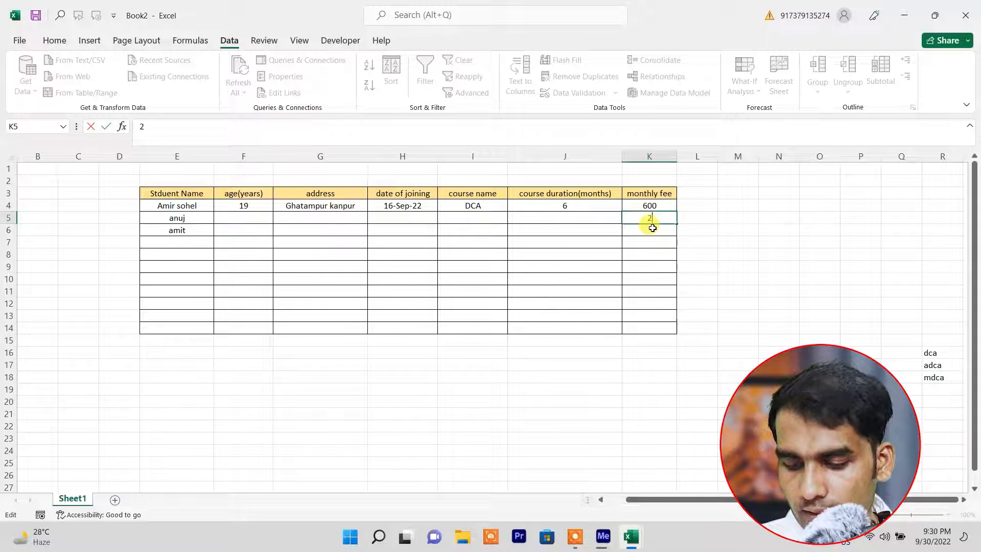
{"action": "type", "text": "0.5"}
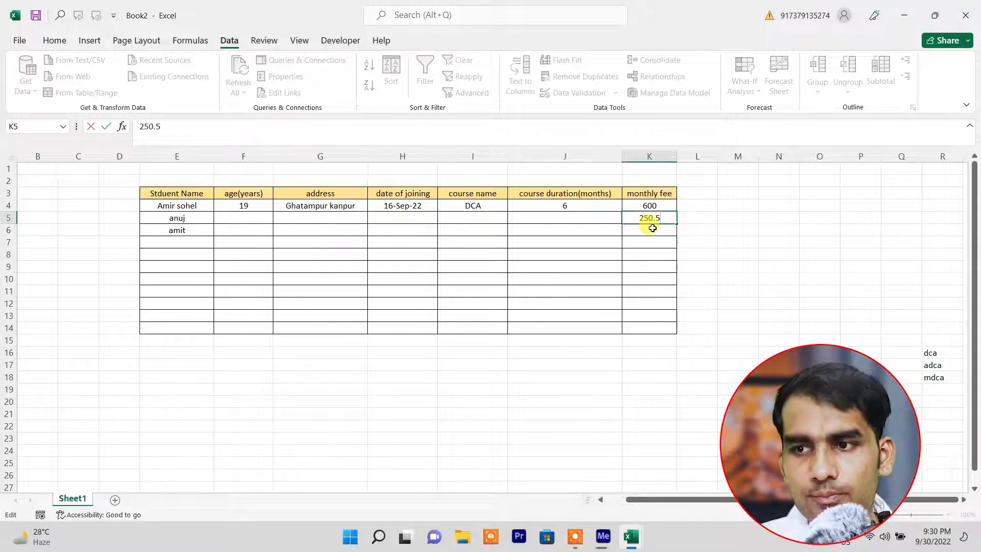
{"action": "key", "text": "Return"}
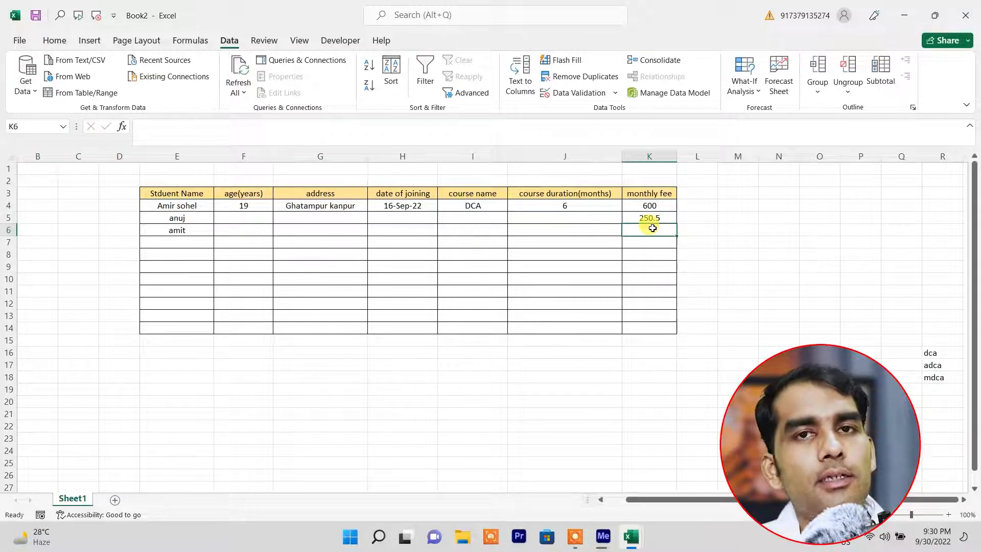